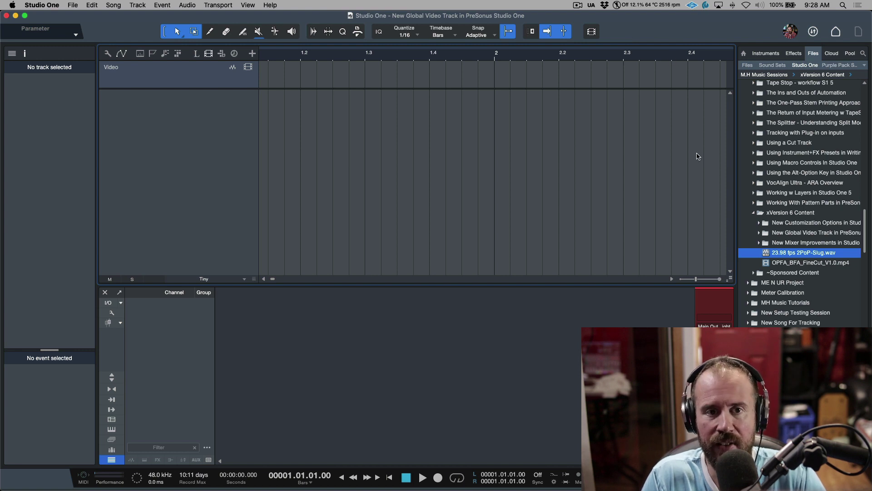
Step: Narrow the track list until the global track controls collapse, examine the list of global tracks, and widen the track list again
click(209, 56)
click(210, 57)
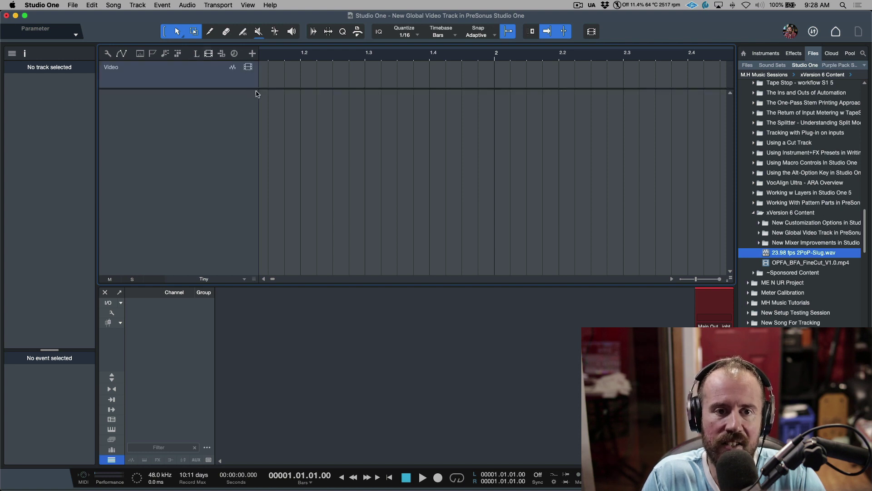
drag(255, 94, 221, 93)
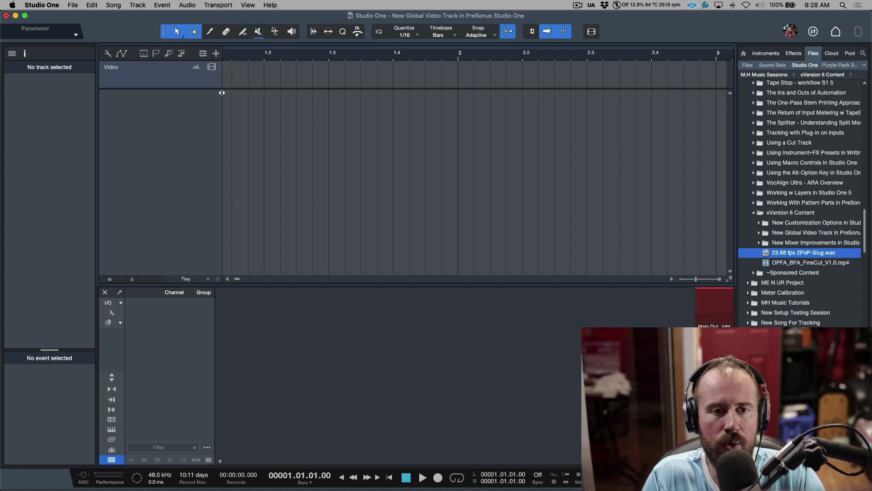
click(203, 54)
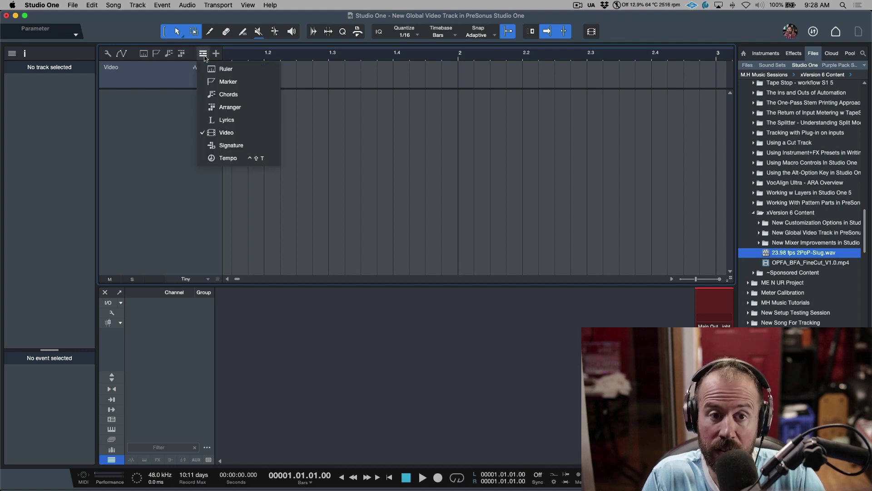
click(175, 141)
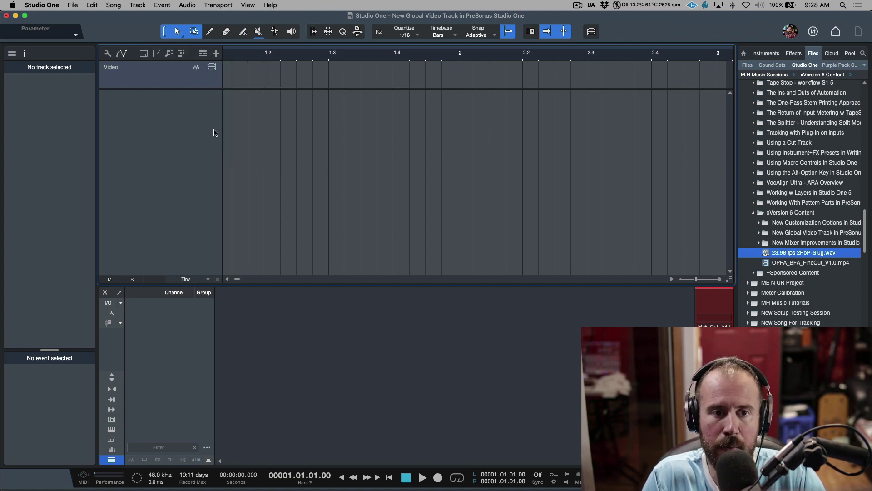
drag(221, 127, 259, 126)
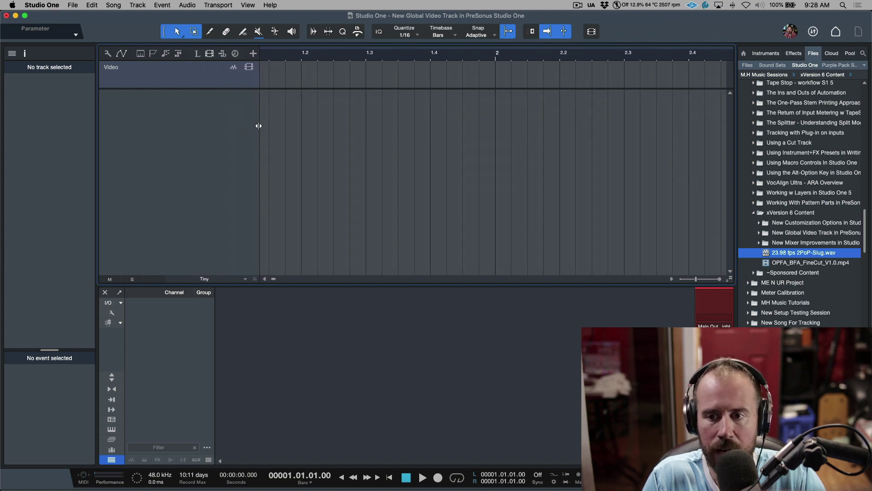
Step: Place OPFA_BFA_FineCut_V1.0.mp4 on the video track and 23.98 fps 2PoP-Slug.wav on a new audio track, both starting at bar 2.3
click(790, 264)
drag(767, 263, 622, 78)
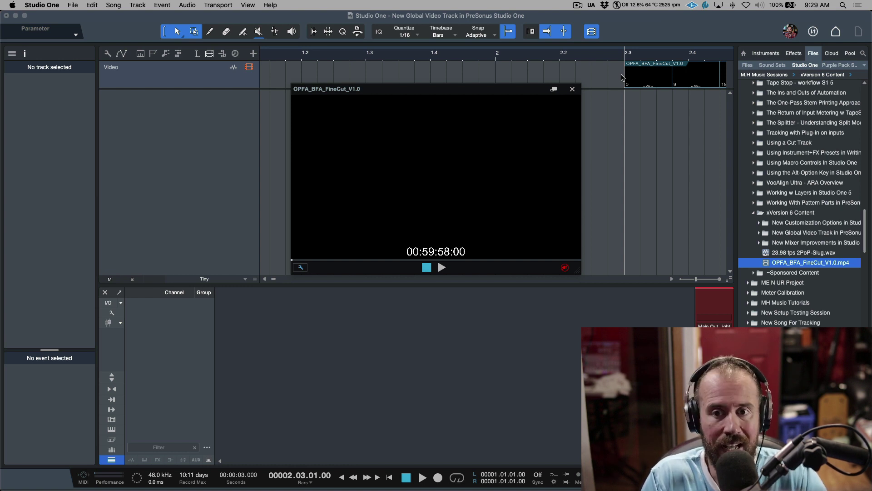
click(573, 89)
drag(787, 253, 639, 153)
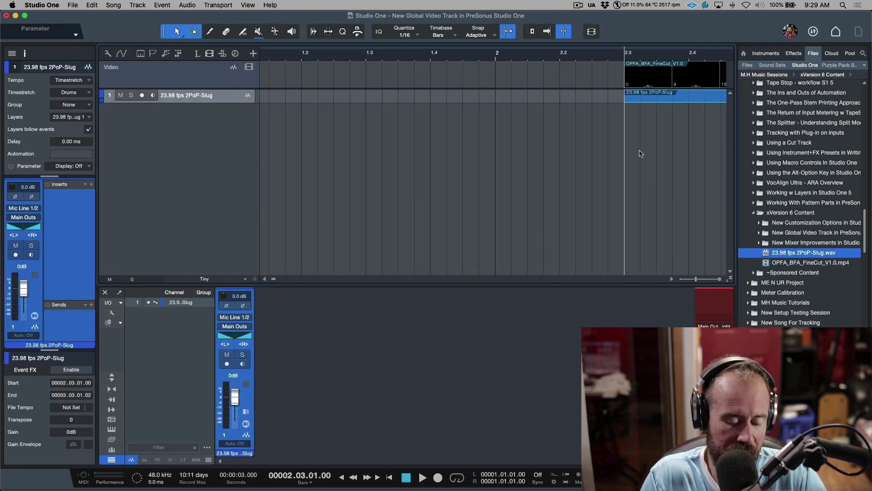
click(606, 83)
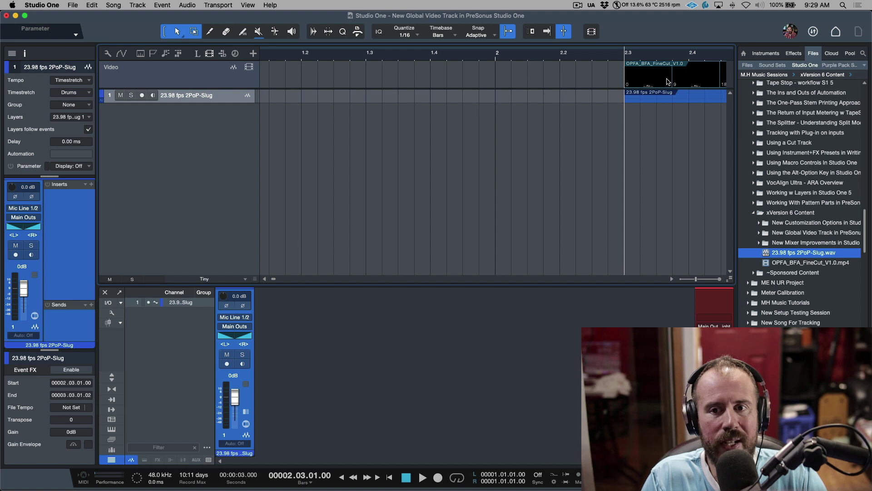
Step: Move the video clip to the song start at 00001.01.01.00 and show the video player
drag(667, 81, 477, 81)
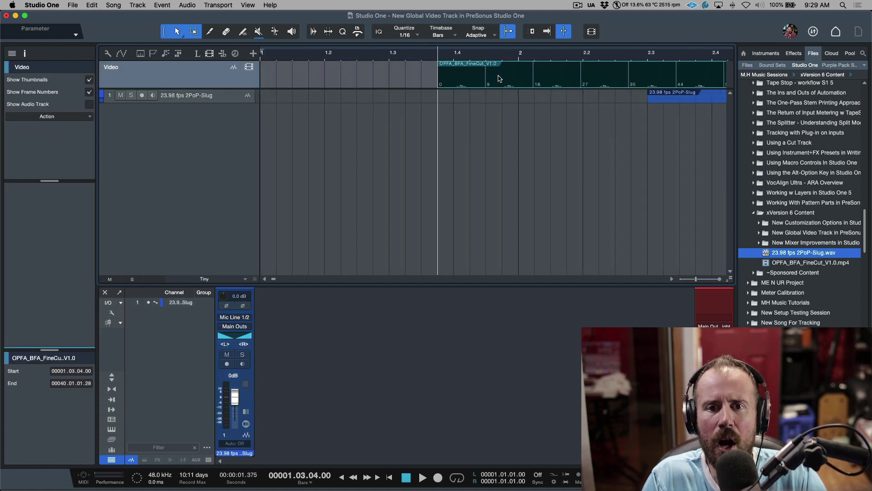
drag(543, 82, 357, 83)
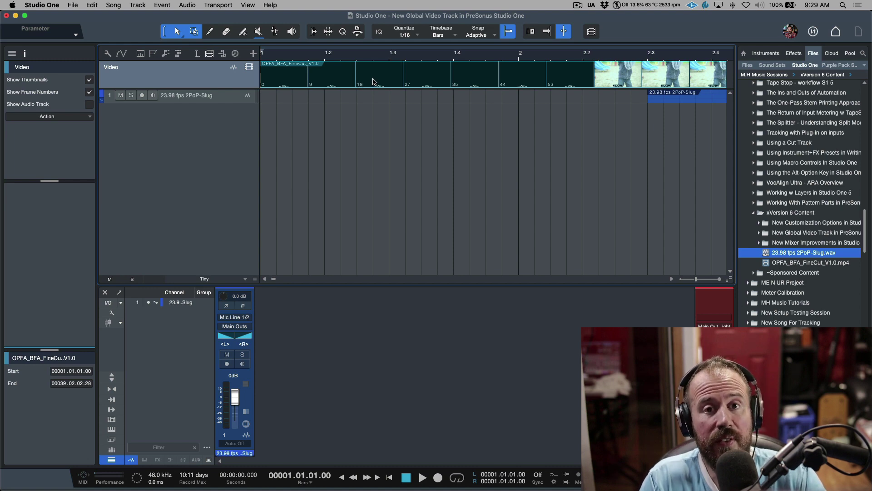
click(249, 67)
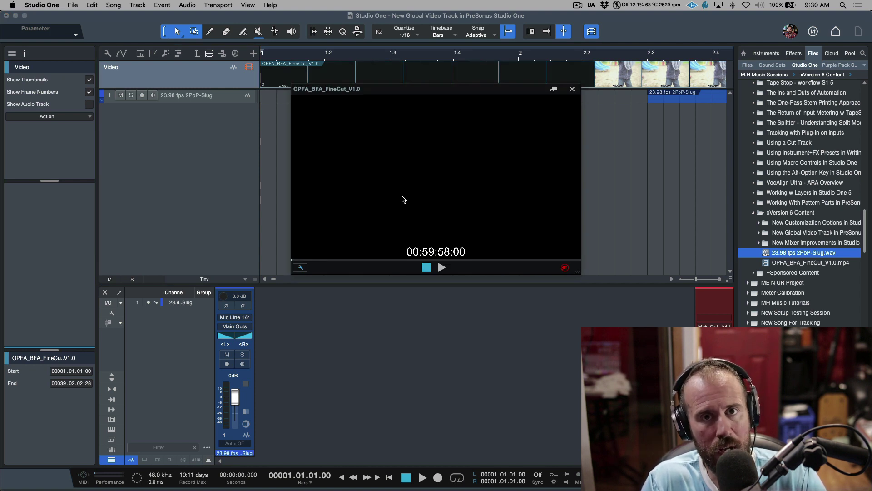
Step: Set the song's frame rate from the video in Song Setup, giving 23.976 fps, and apply it
key(super+alt+s)
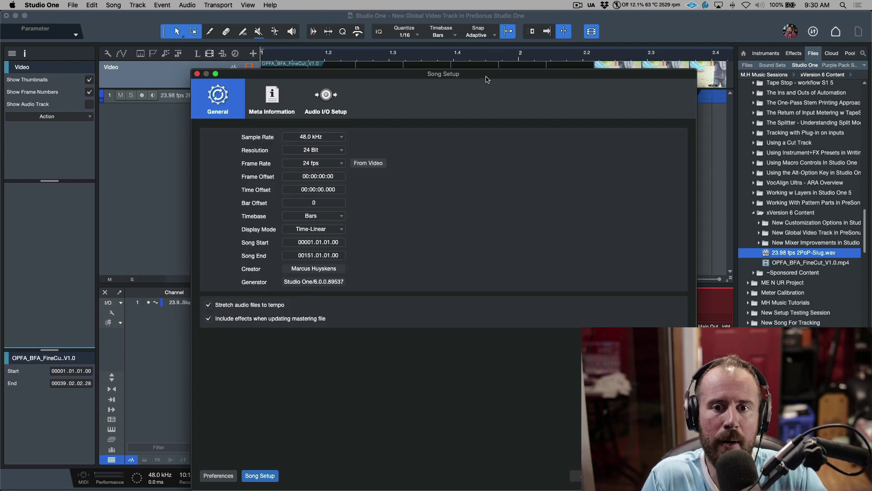
drag(484, 77, 478, 46)
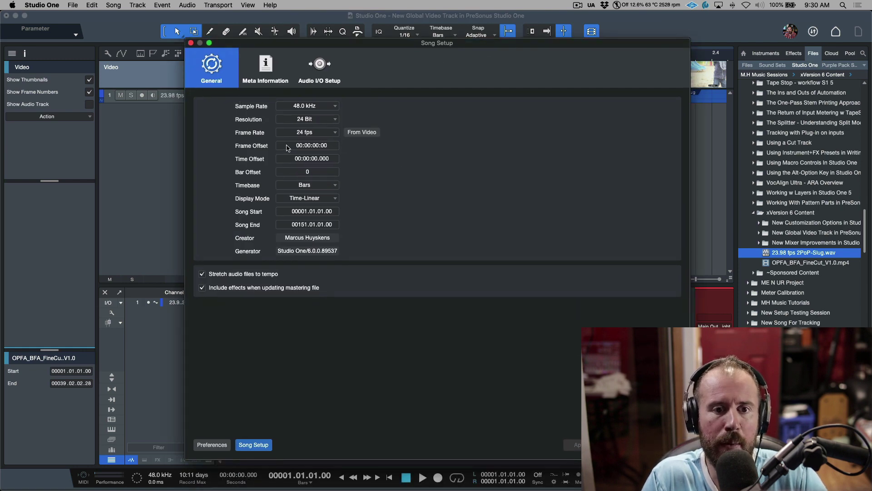
click(330, 133)
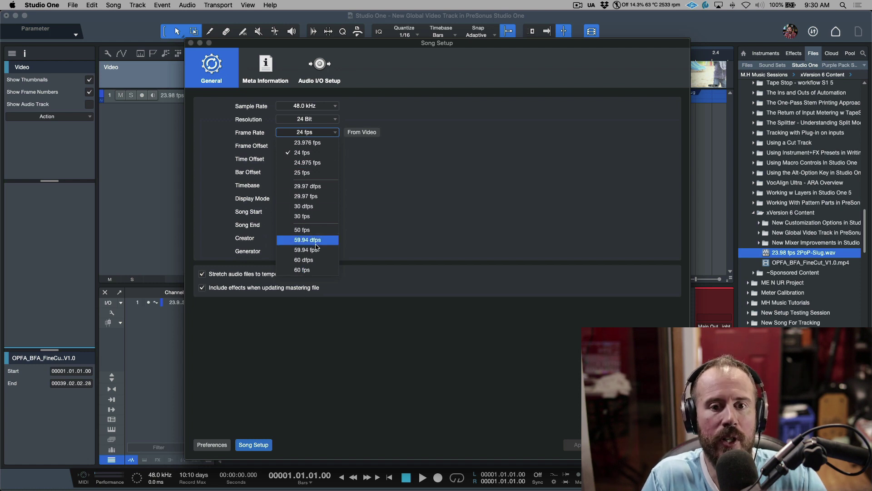
click(347, 228)
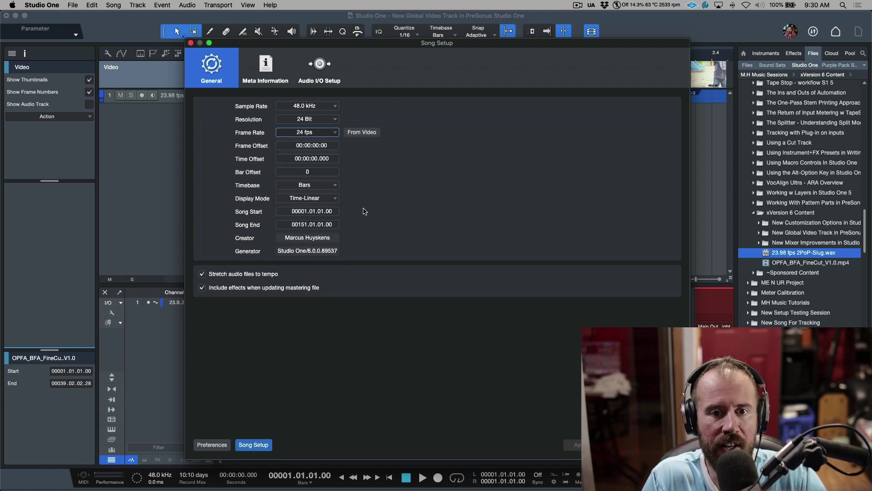
click(370, 133)
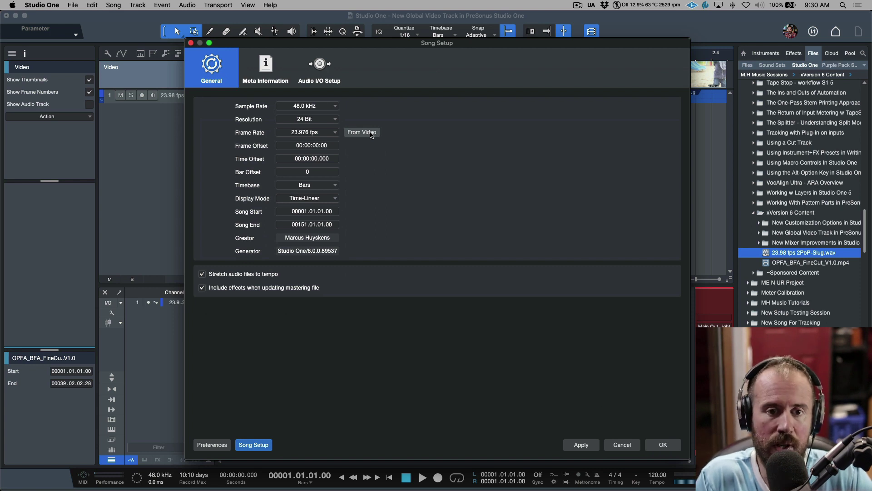
click(590, 448)
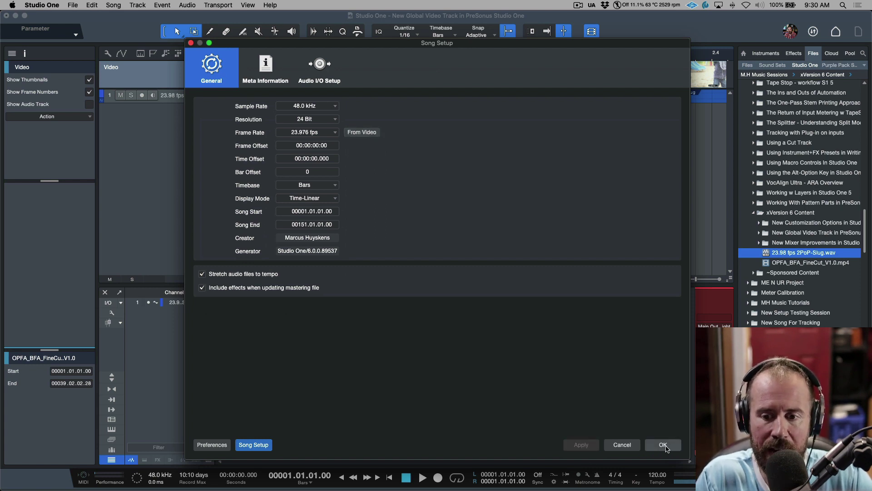
click(663, 444)
Step: Enable setting the song frame rate to the video frame rate on import in the video preferences
key(super+comma)
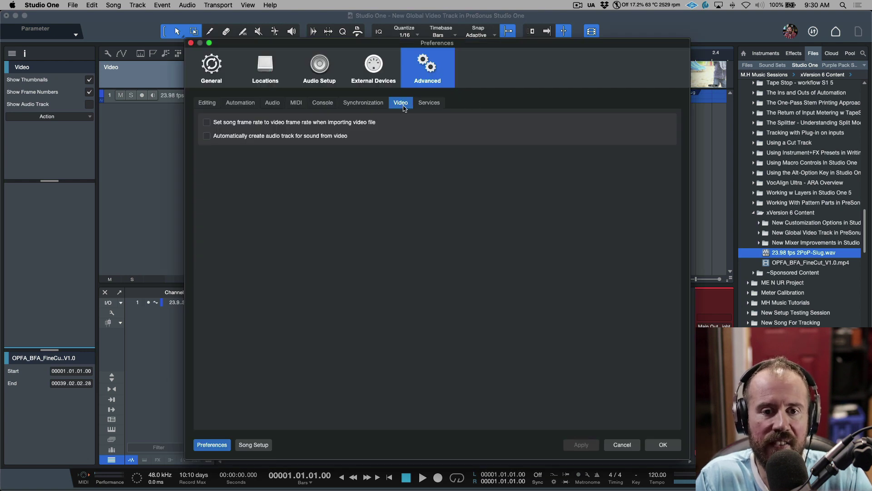
click(206, 123)
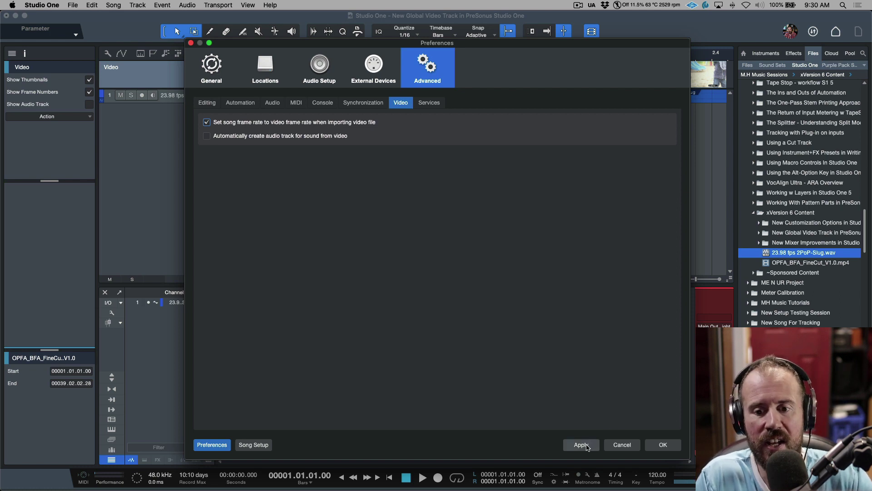
click(652, 445)
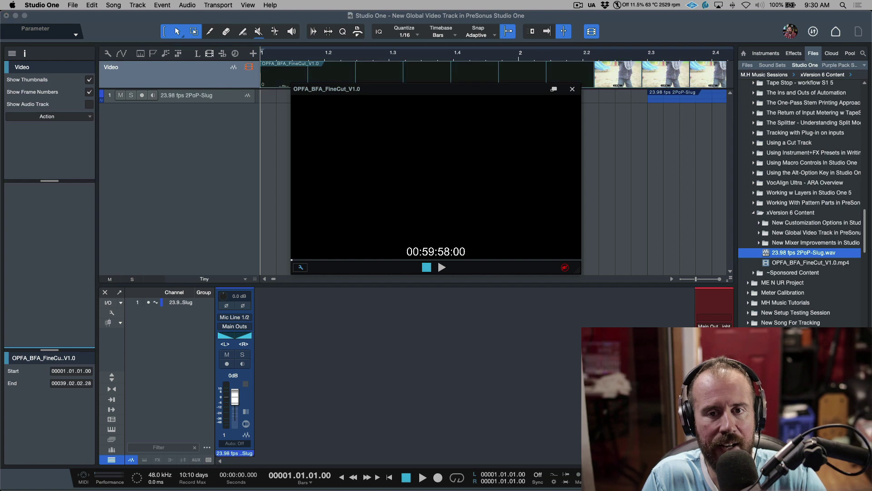
Step: Move the video player below the video track and check the burned-in timecode at several points near the clip's start
drag(497, 91, 496, 111)
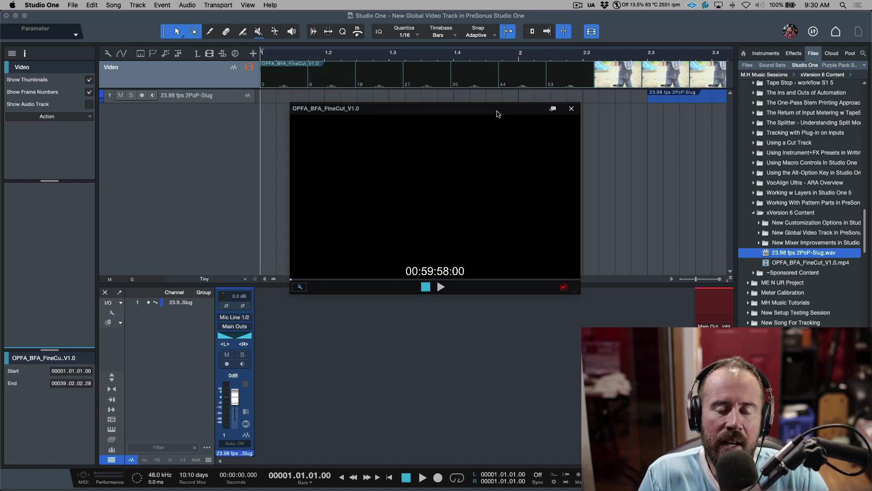
click(453, 54)
click(502, 55)
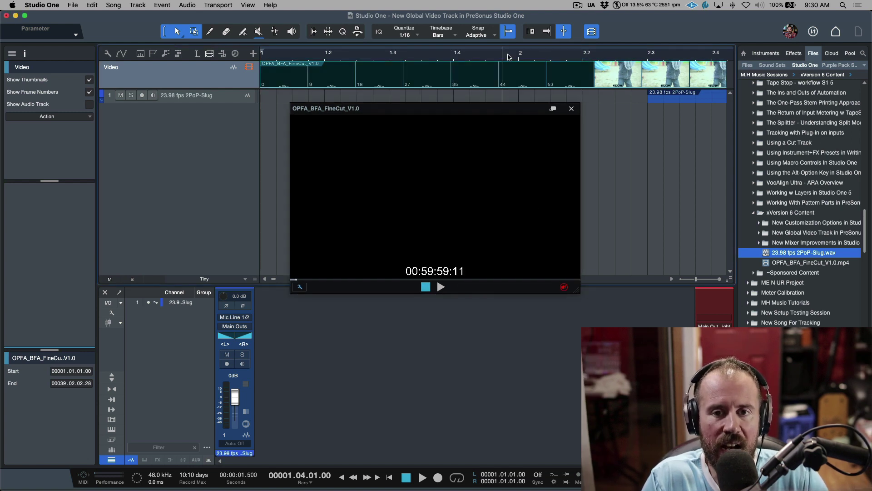
click(560, 54)
click(530, 55)
click(494, 58)
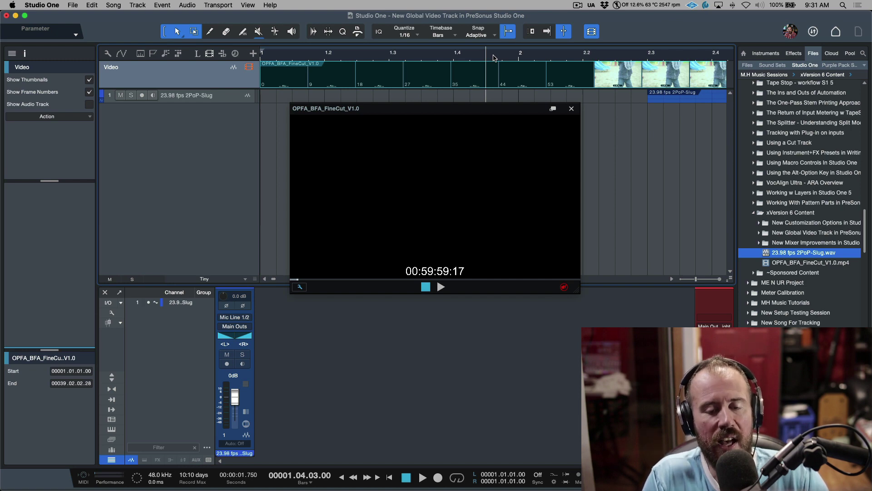
Step: Preview the video at several points from the middle of the clip to its closing logo shots near bar 36
scroll(495, 57, down, 4)
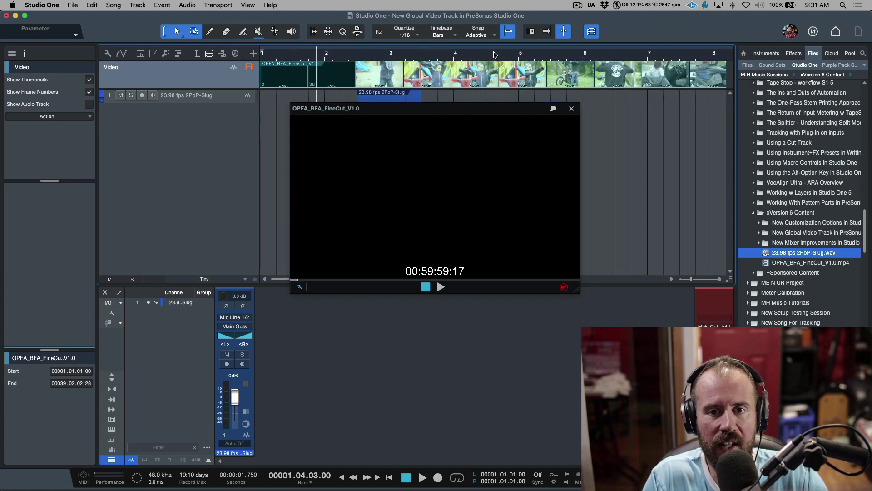
click(494, 58)
scroll(549, 59, down, 3)
click(589, 54)
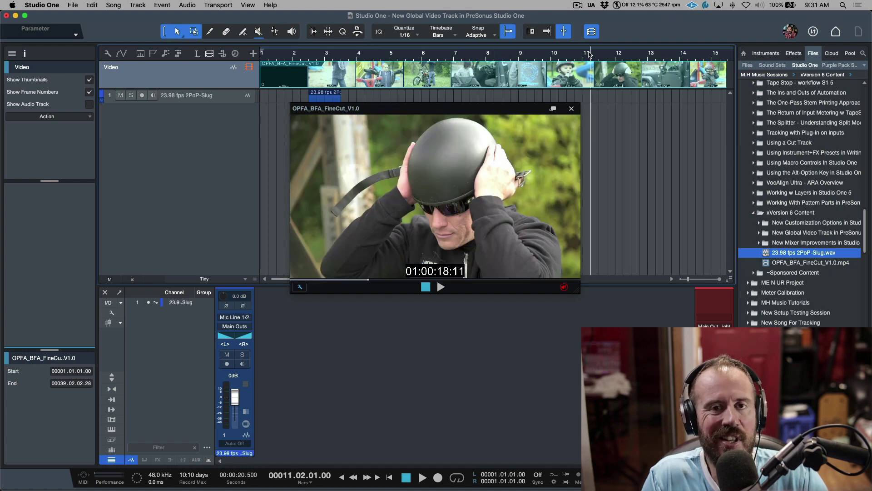
scroll(590, 54, down, 3)
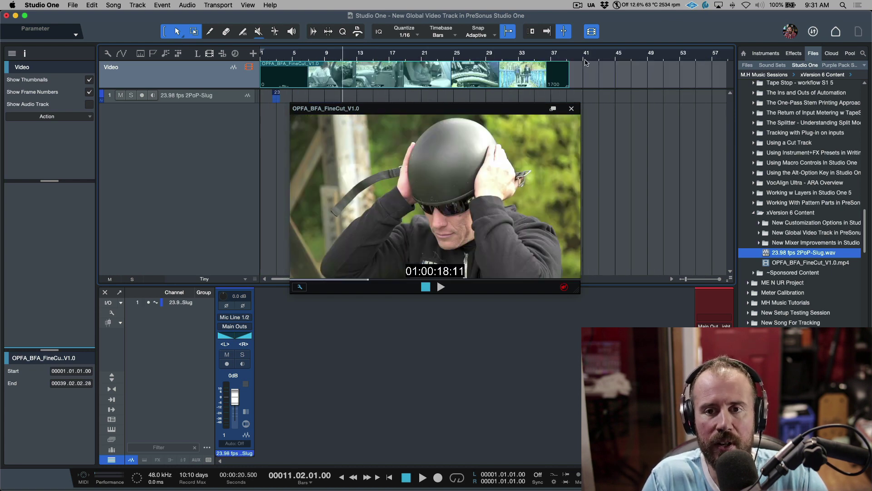
click(553, 55)
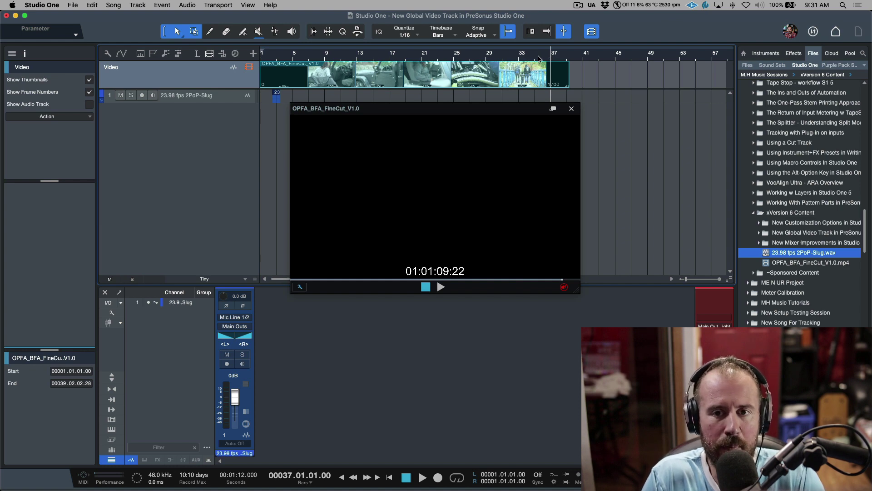
click(541, 56)
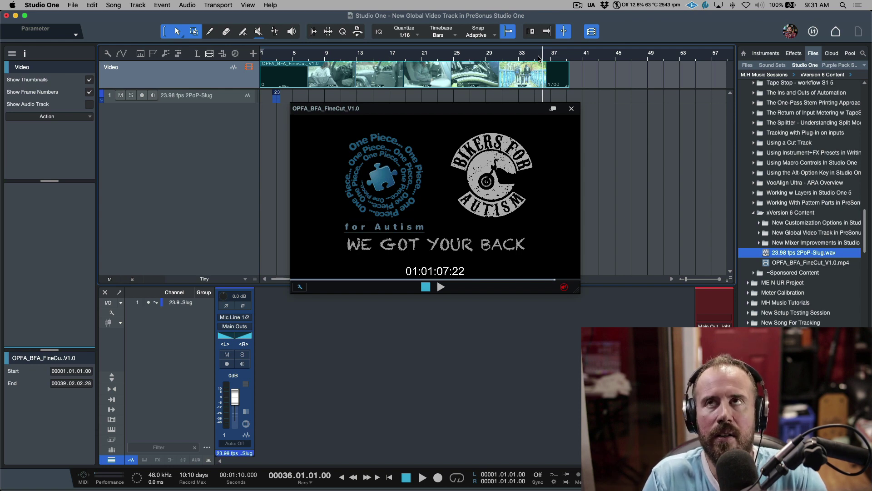
click(510, 57)
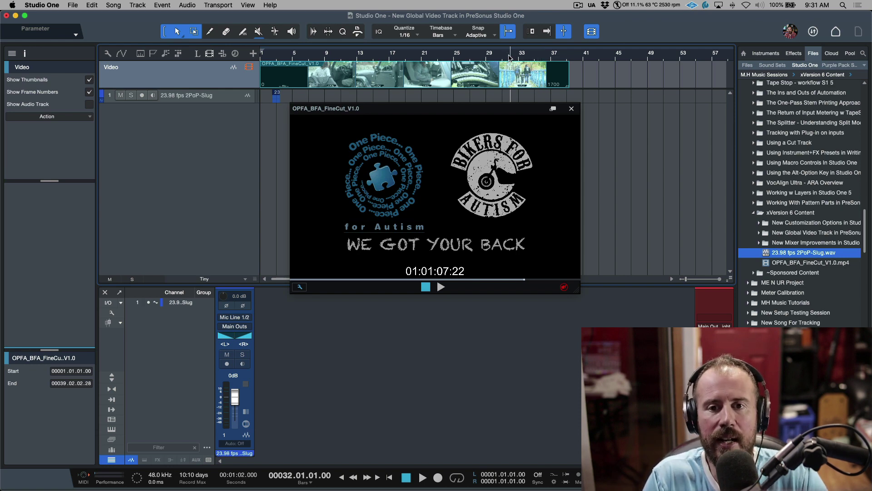
Step: Return the playhead to the song start and set the secondary transport time display to Frames
key(comma)
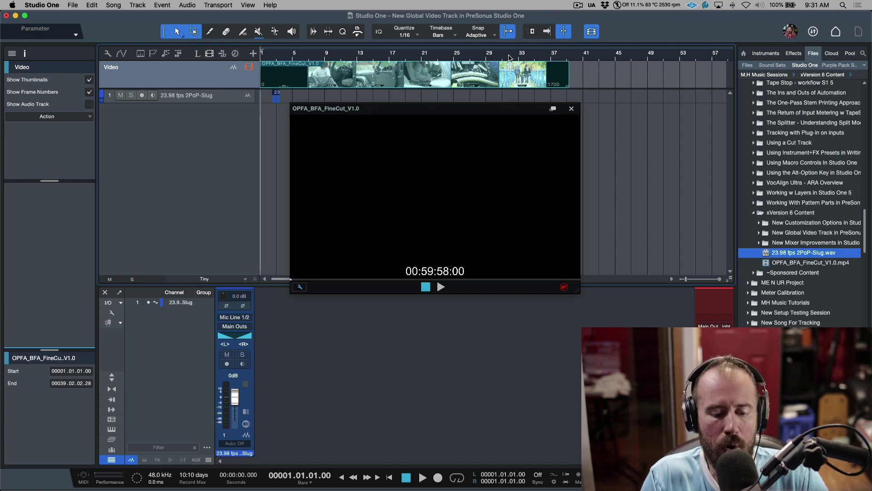
key(e)
key(e)
key(e)
key(e)
key(e)
key(e)
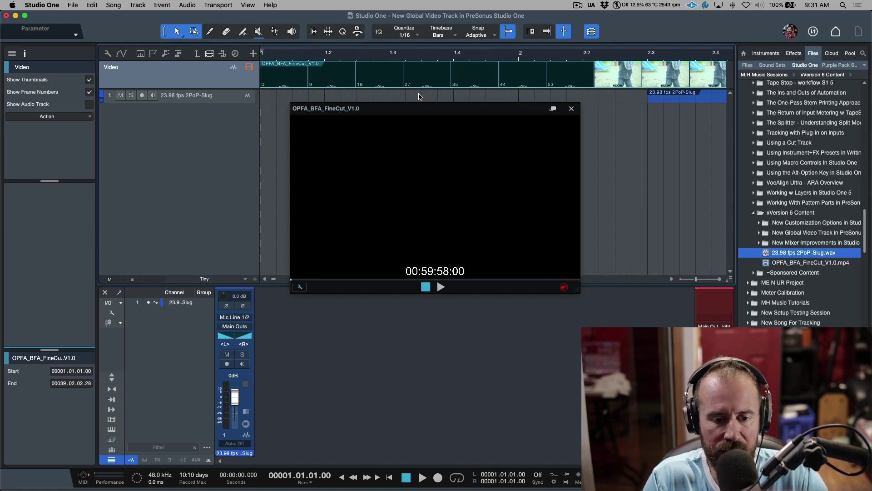
click(237, 481)
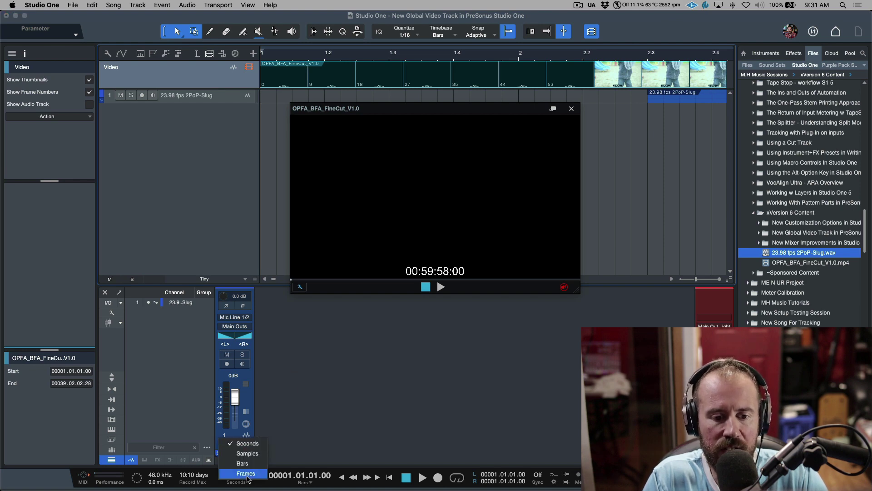
click(246, 473)
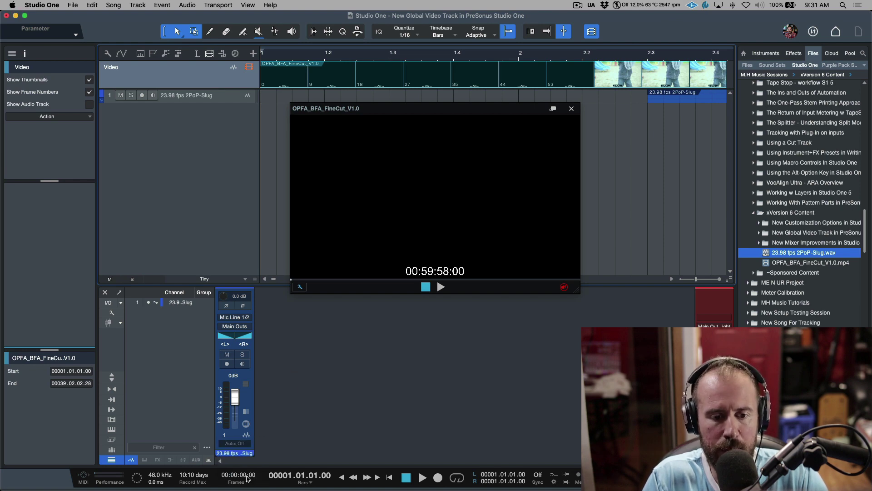
Step: Show the secondary ruler track above the video track and set its time format to Frames
click(145, 54)
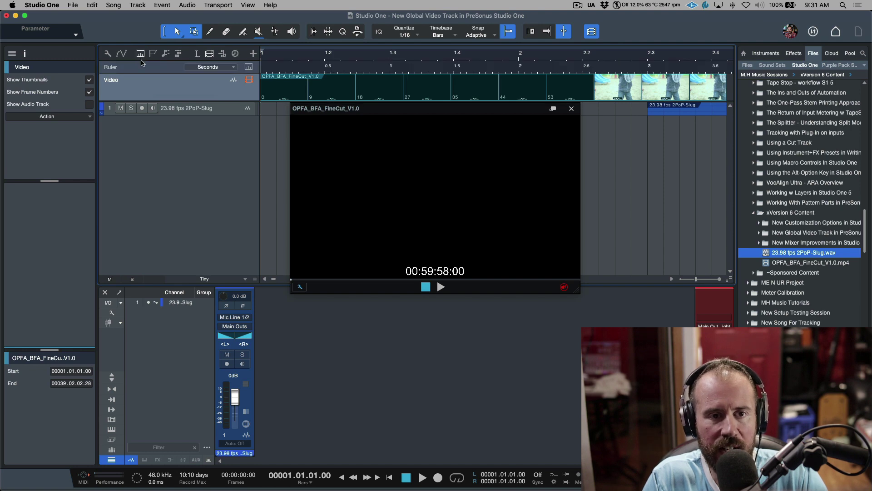
click(225, 68)
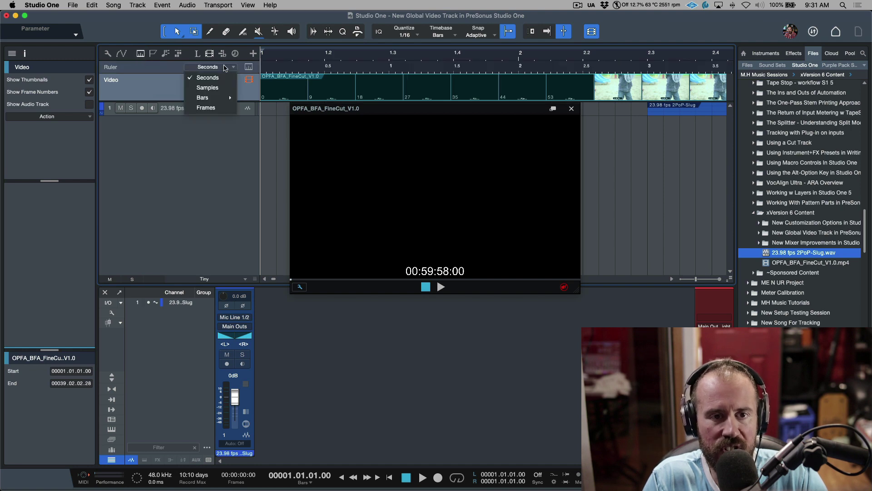
click(206, 107)
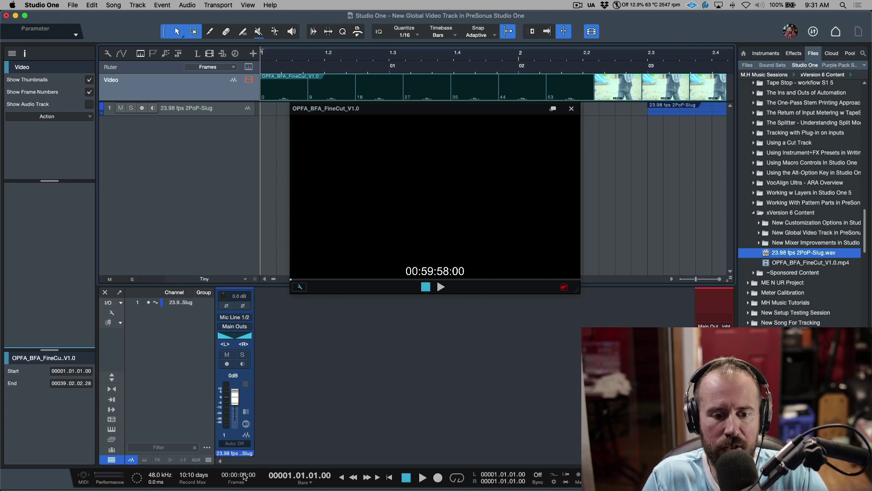
Step: Advance from the song start in short stretches with autoscroll enabled, comparing the frames display with the video's burned-in timecode
key(space)
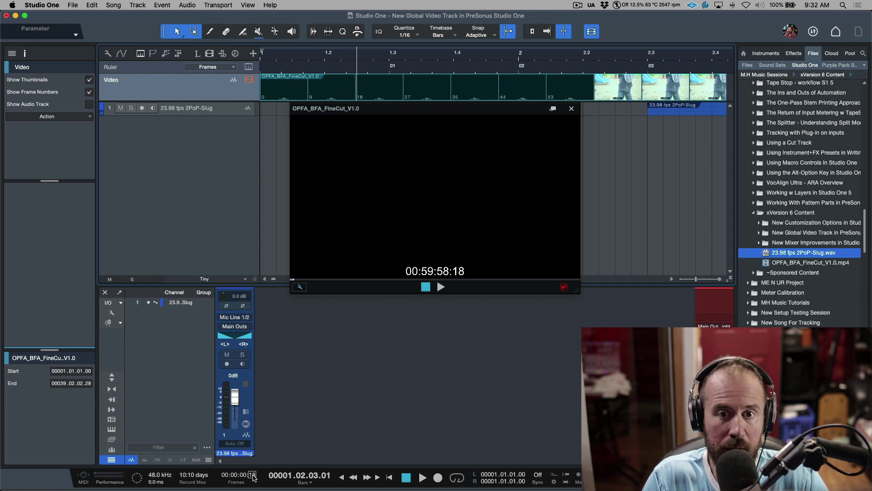
key(e)
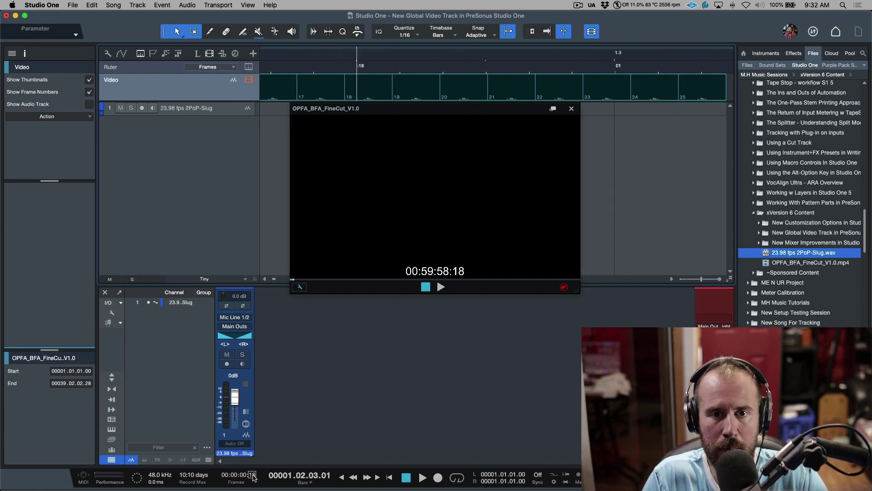
key(e)
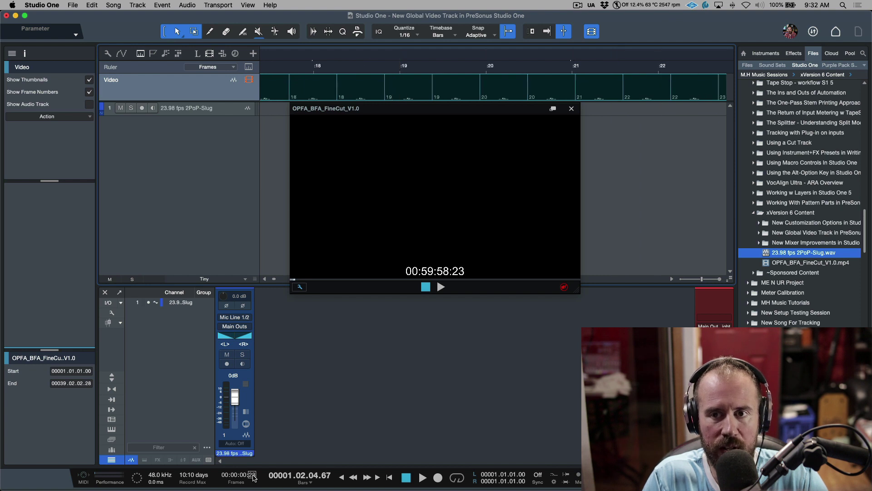
key(f)
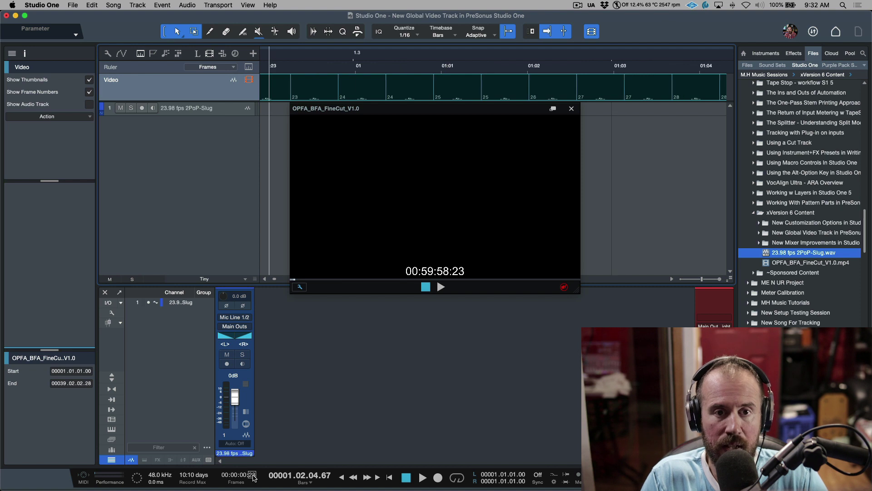
scroll(253, 477, down, 2)
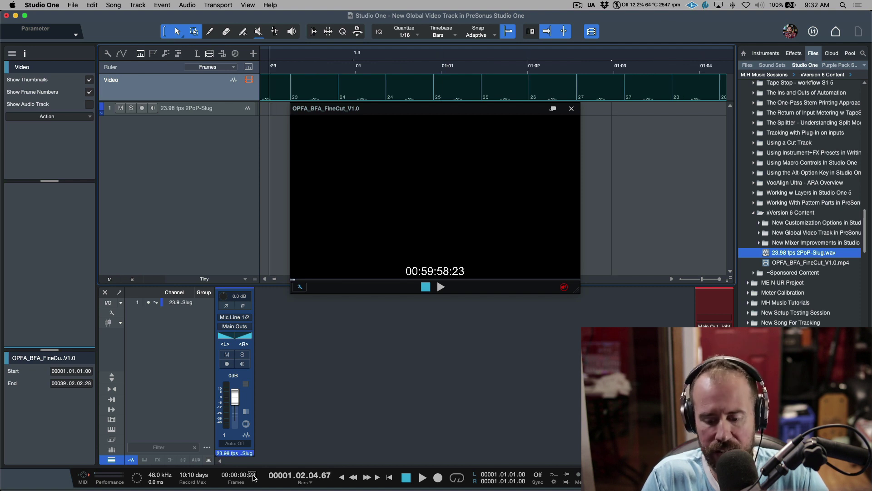
key(w)
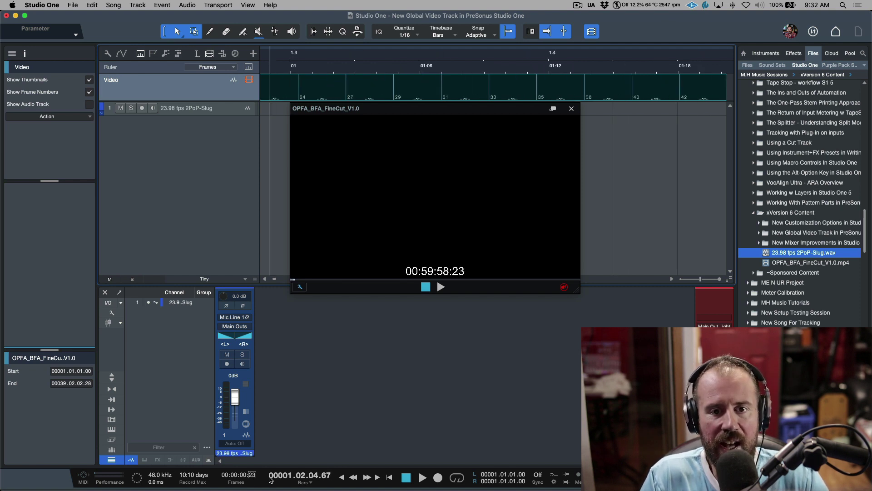
scroll(330, 75, left, 3)
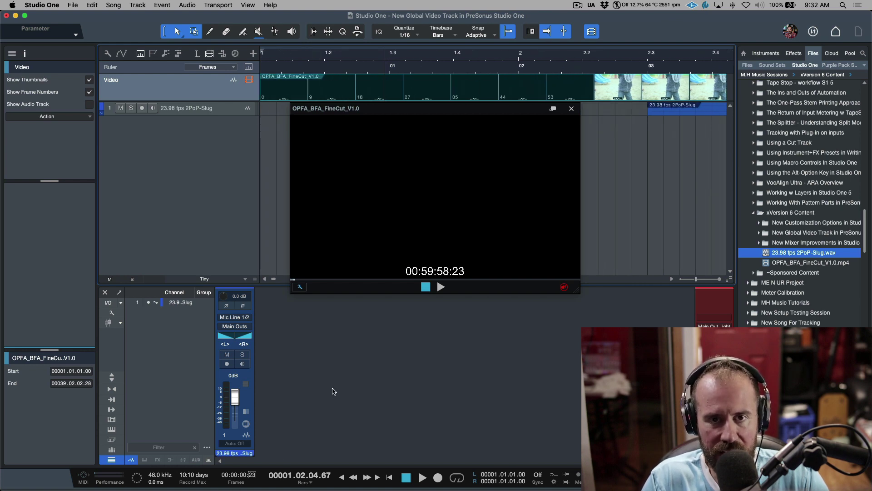
Step: Set the frames value at the song start to 00:59:58:00 to match the burned-in timecode
key(comma)
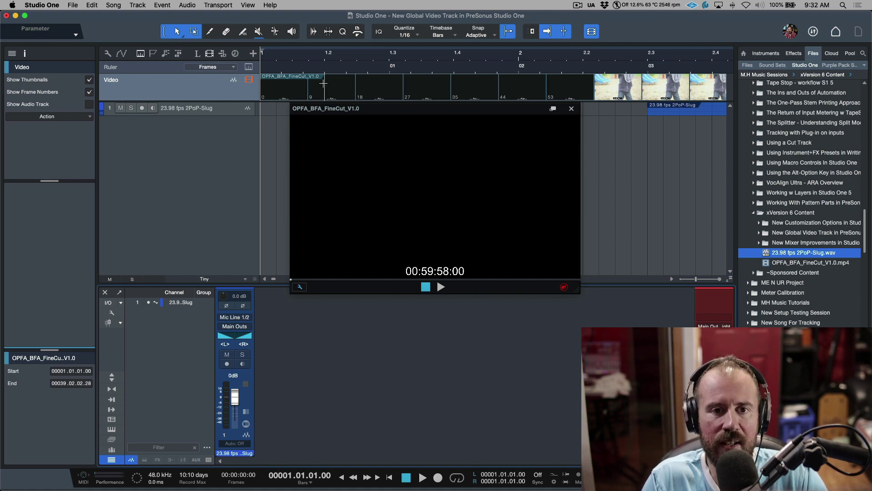
right_click(264, 59)
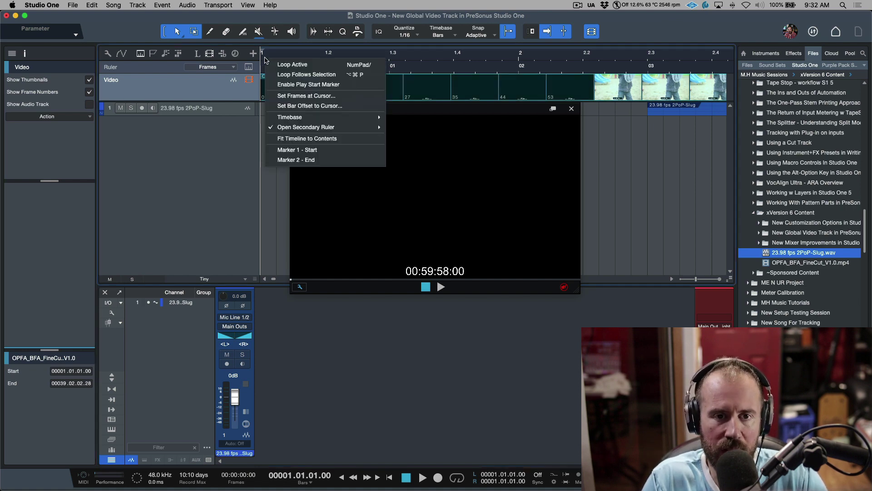
click(282, 96)
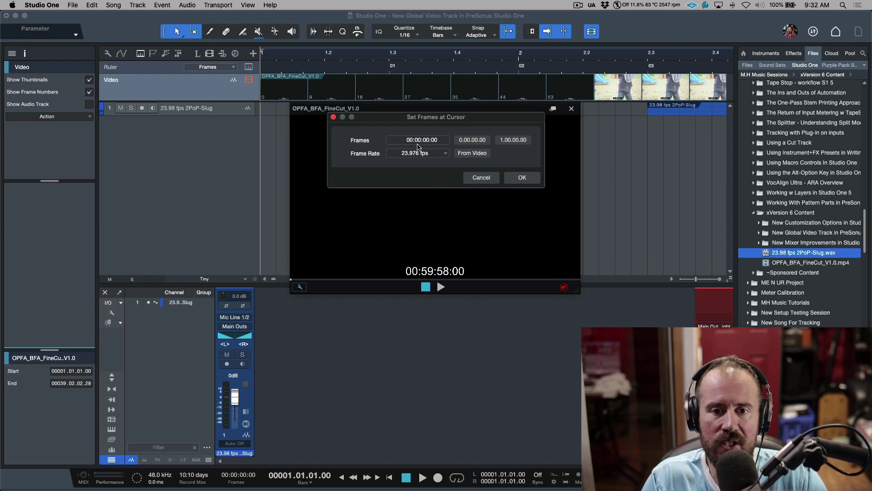
text(5958)
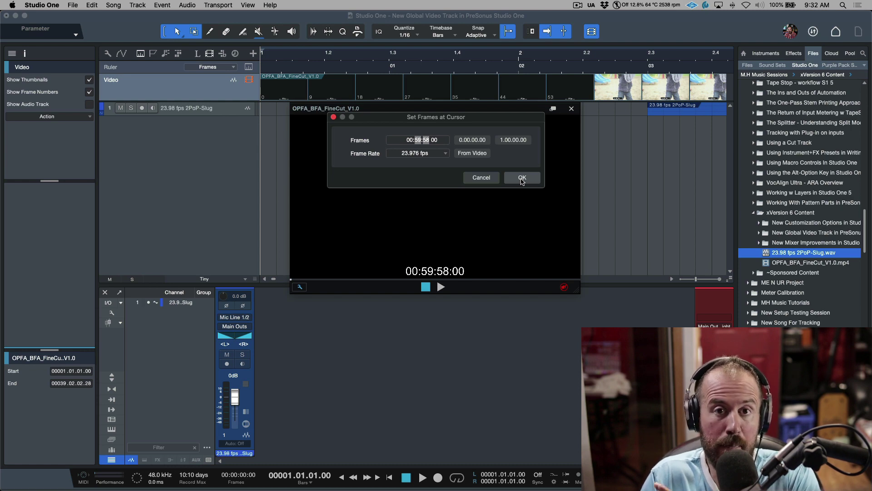
click(522, 177)
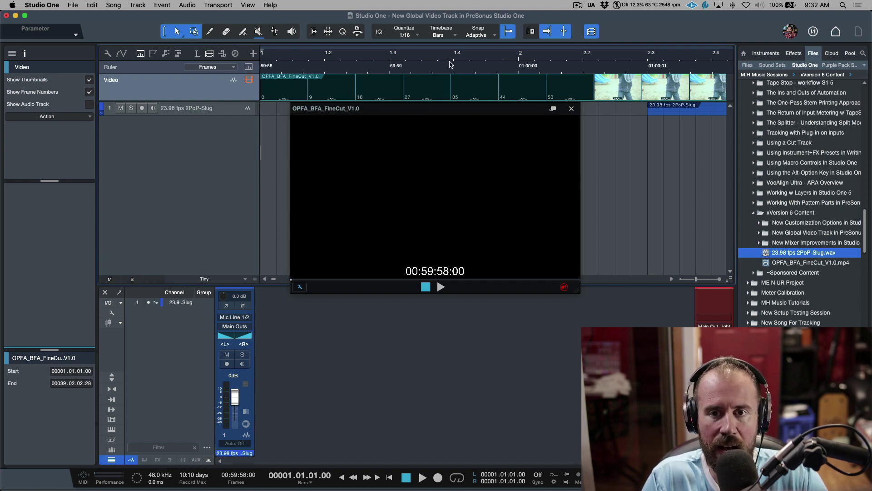
Step: Compare the frames display with the burned-in timecode near bars 2, 26 and 20, and return the playhead to the song start
click(631, 53)
click(605, 55)
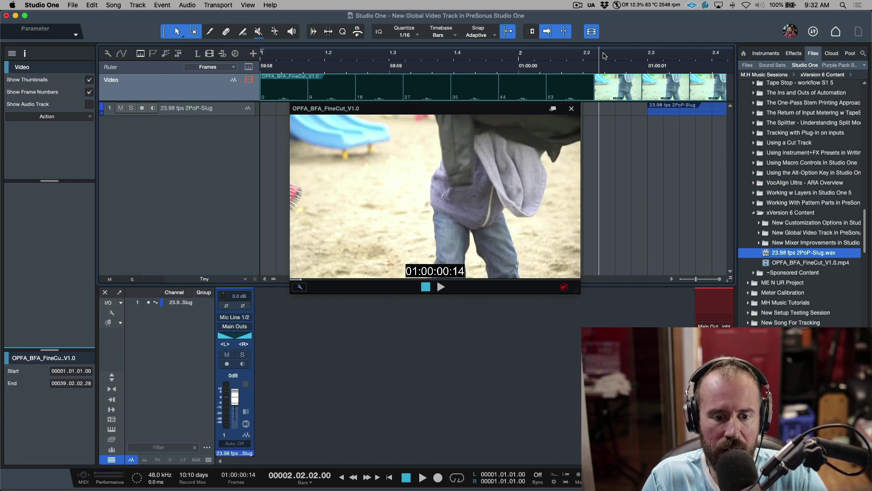
key(w)
key(w)
key(w)
key(w)
key(w)
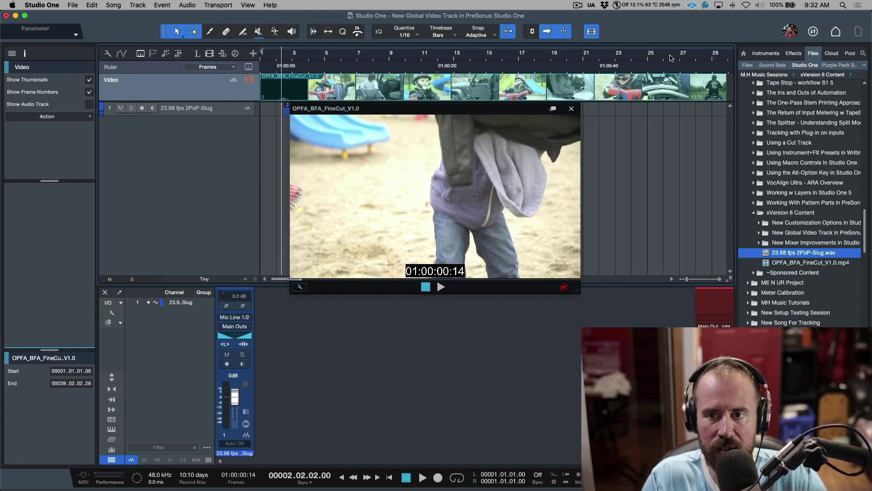
click(673, 55)
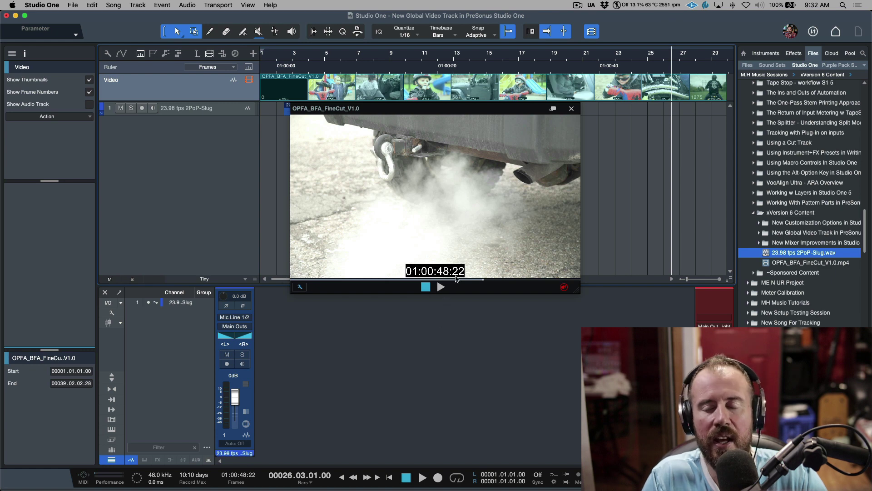
click(581, 59)
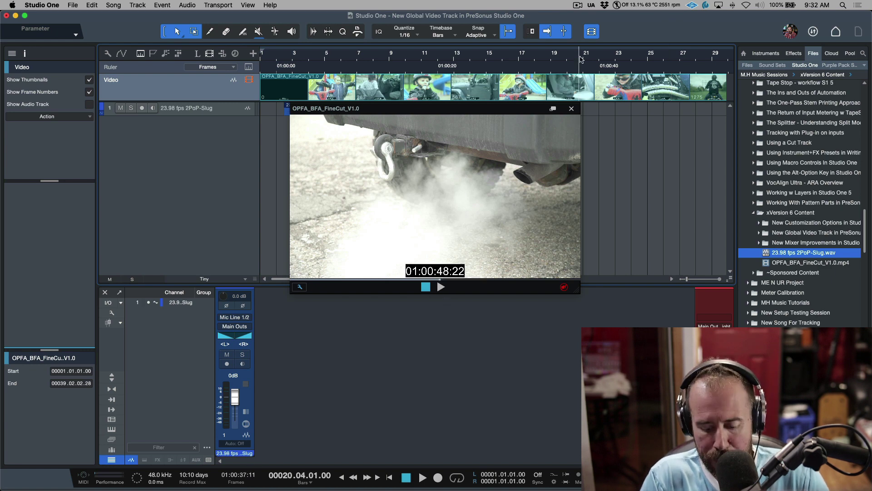
key(comma)
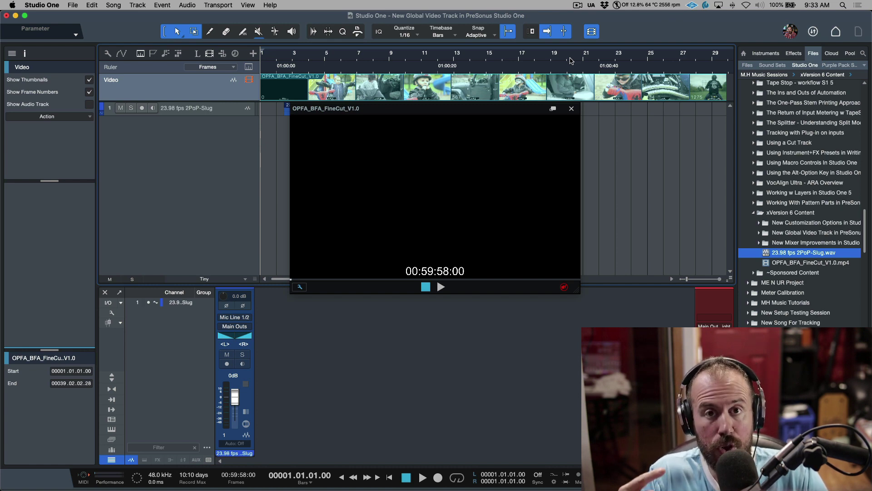
Step: Take the song's frame rate from the video in the general song setup and close the dialog
key(super+comma)
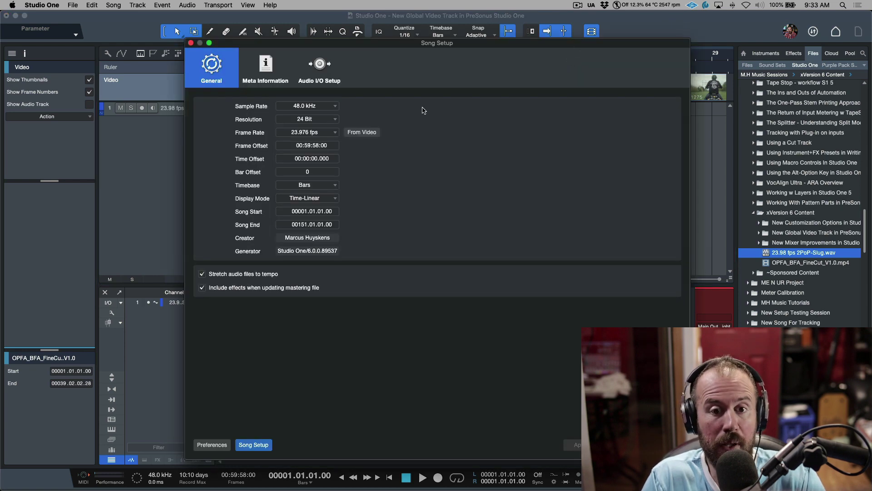
click(365, 133)
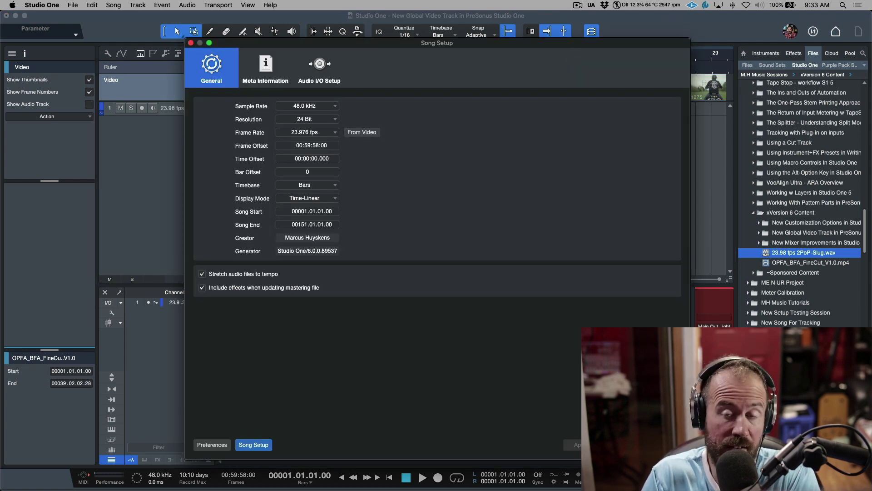
key(Return)
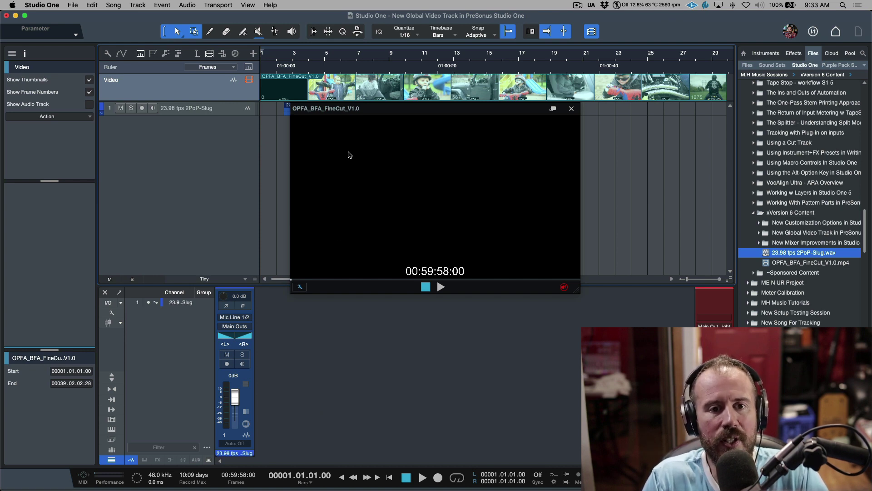
Step: Check the video's timecode around bar 3 against the frames display and return to the song start
click(281, 59)
click(296, 59)
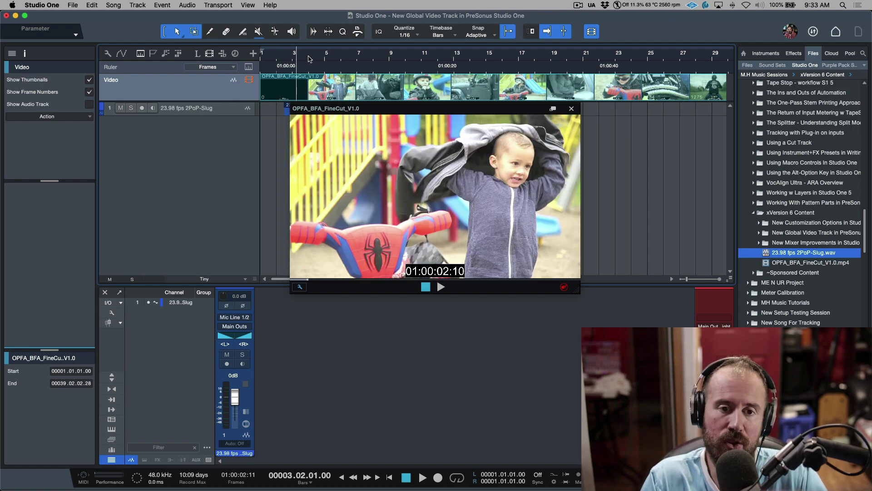
key(comma)
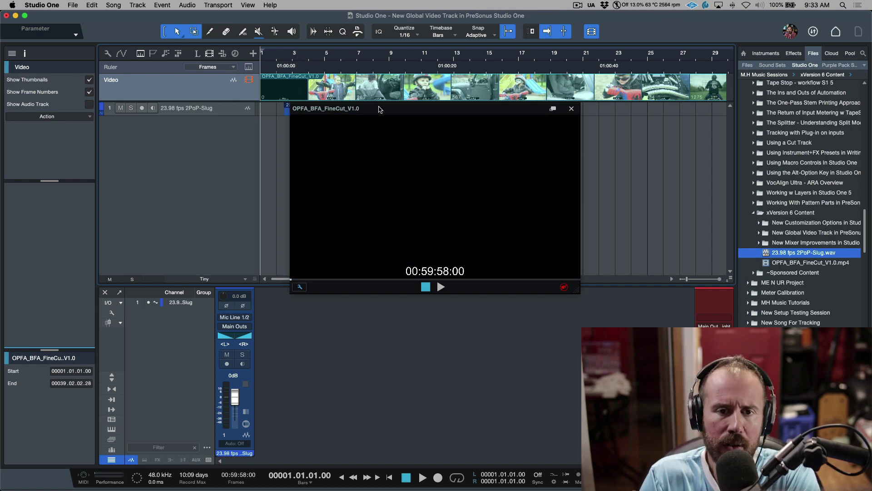
Step: Close the video player and spot the 23.98 fps 2PoP-Slug event to start at 00:59:58:00, using the Frames timebase
click(571, 111)
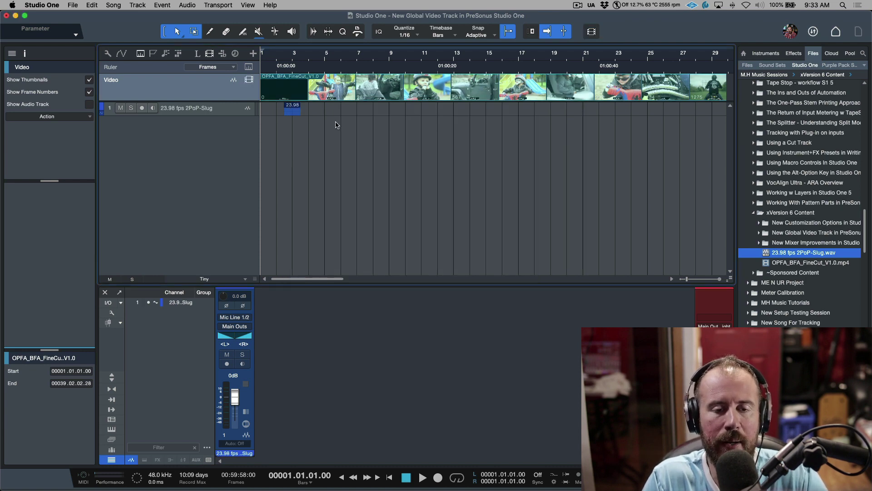
click(296, 112)
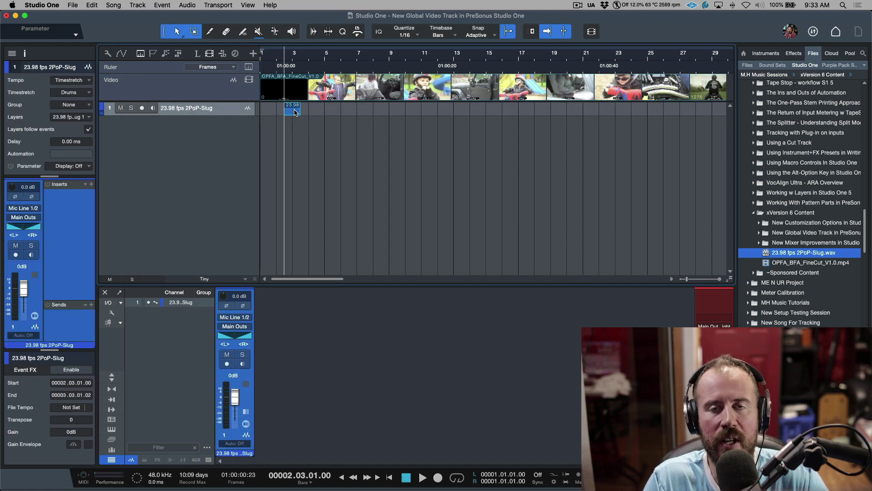
click(162, 5)
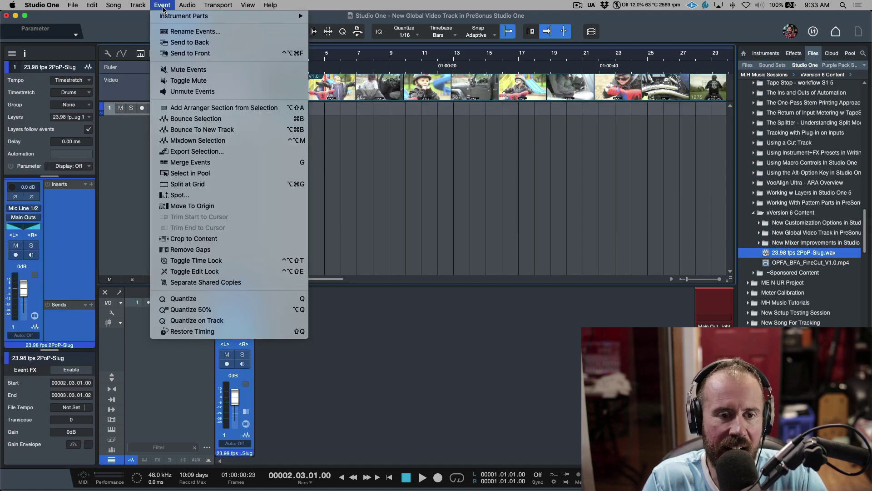
click(187, 195)
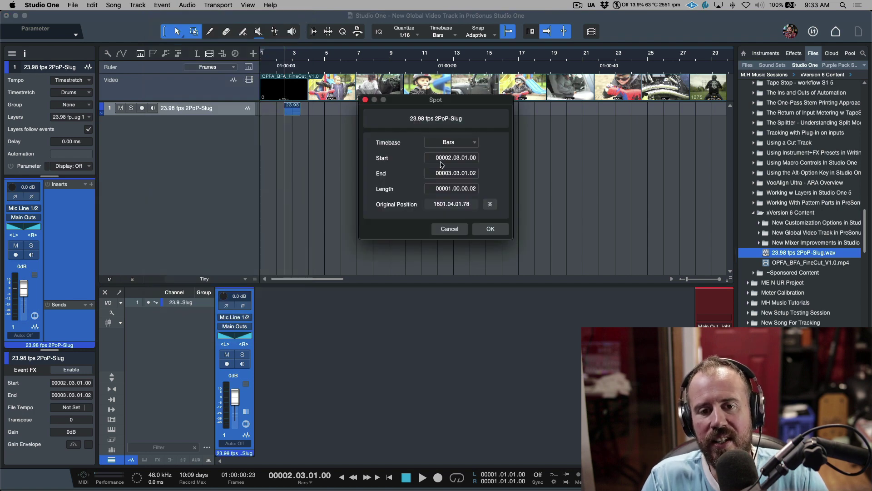
click(475, 145)
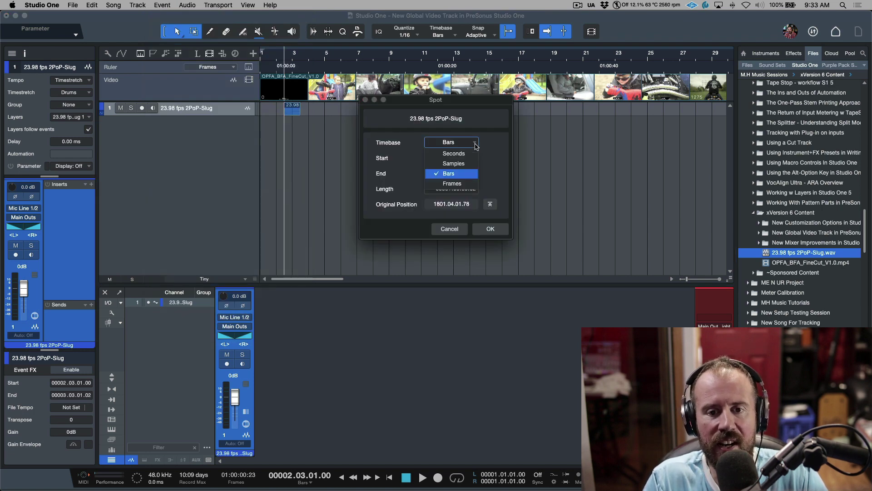
click(453, 184)
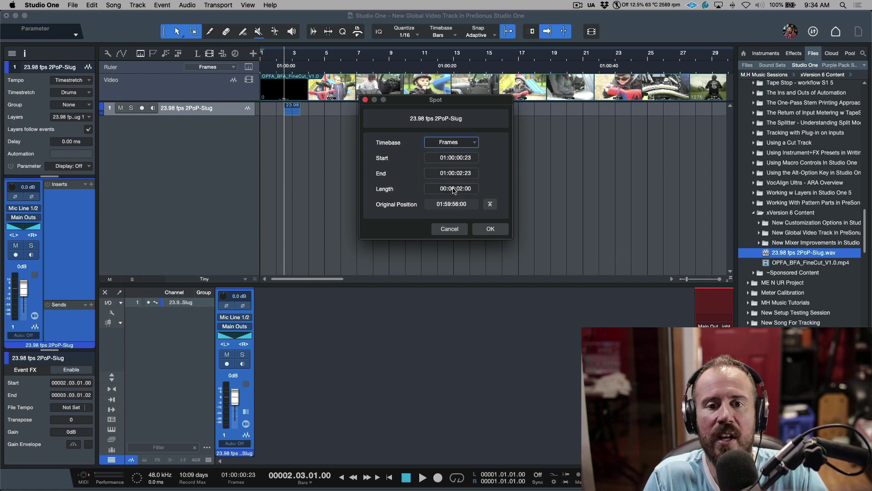
click(443, 158)
scroll(444, 161, down, 1)
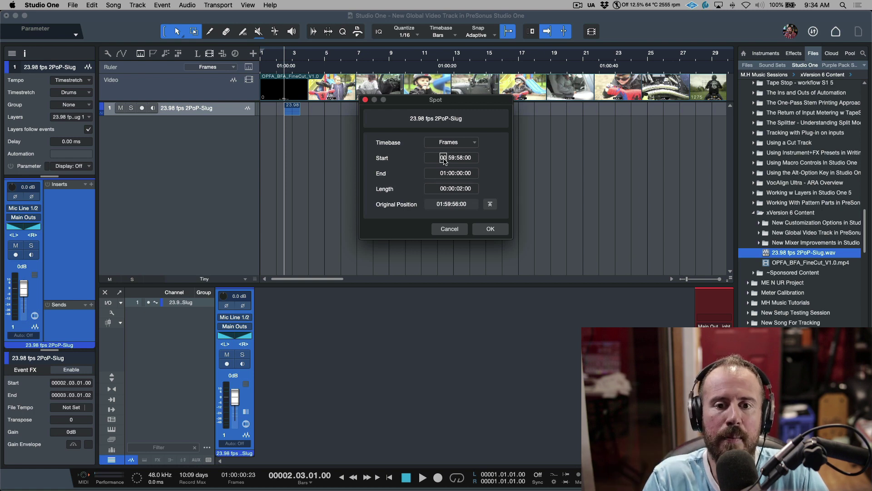
click(498, 230)
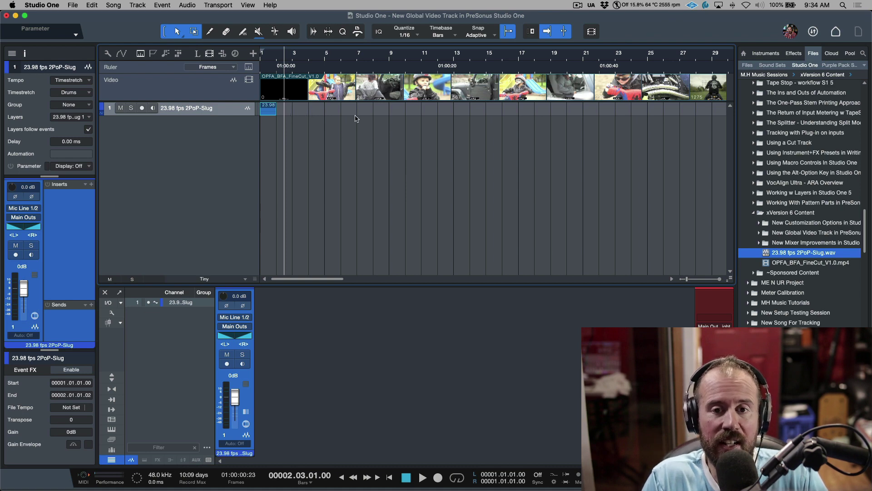
Step: Place the playhead at bar 96, well past the end of the video clip
key(w)
key(w)
key(w)
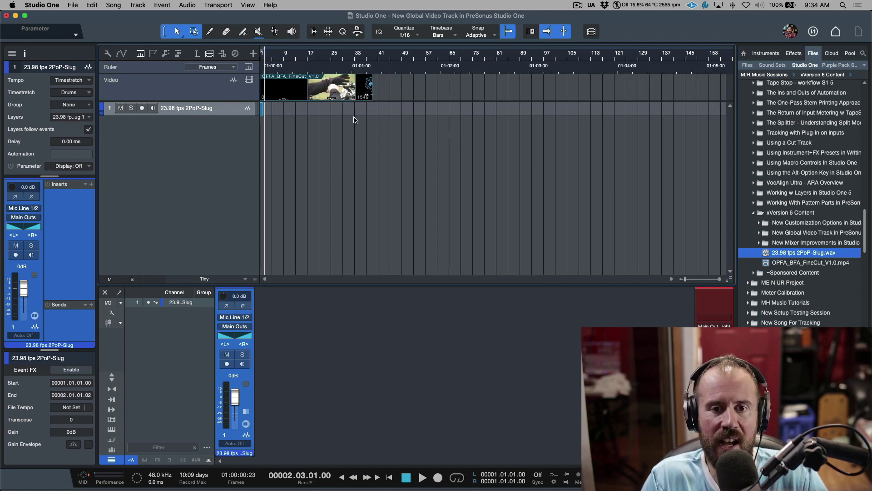
click(541, 56)
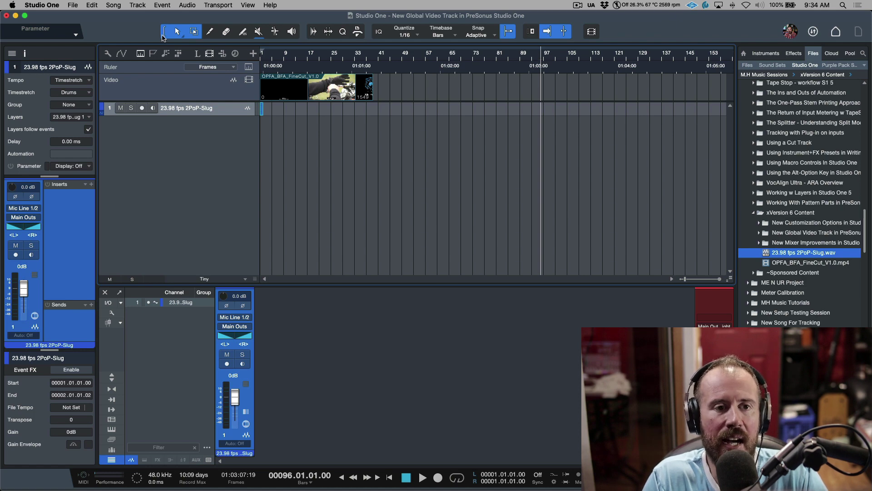
Step: Open the Spot settings of the 23.98 fps 2PoP-Slug event to view its position values
click(162, 5)
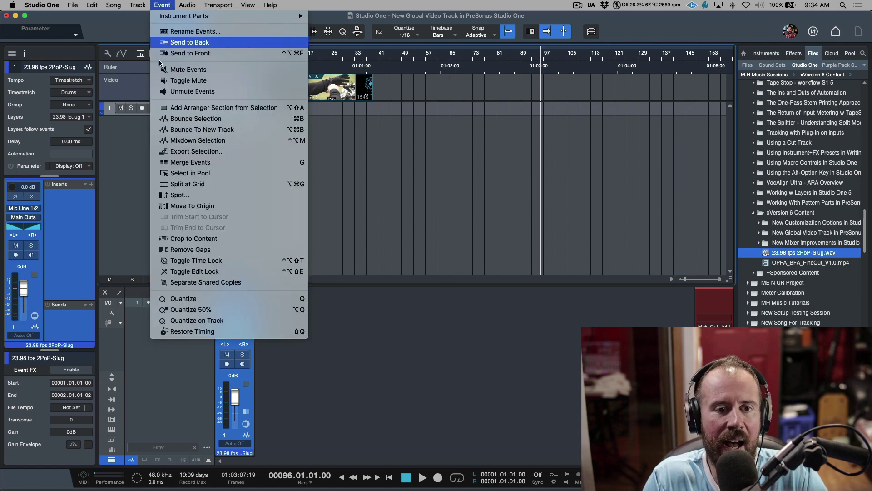
click(186, 196)
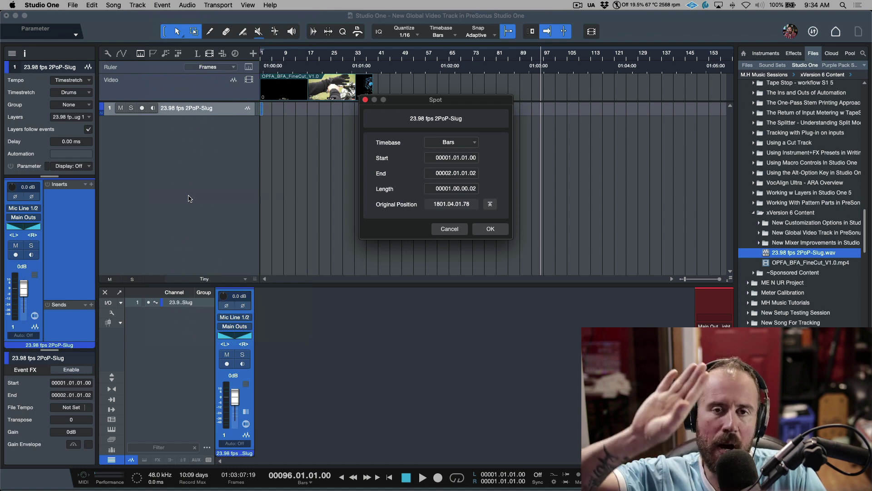
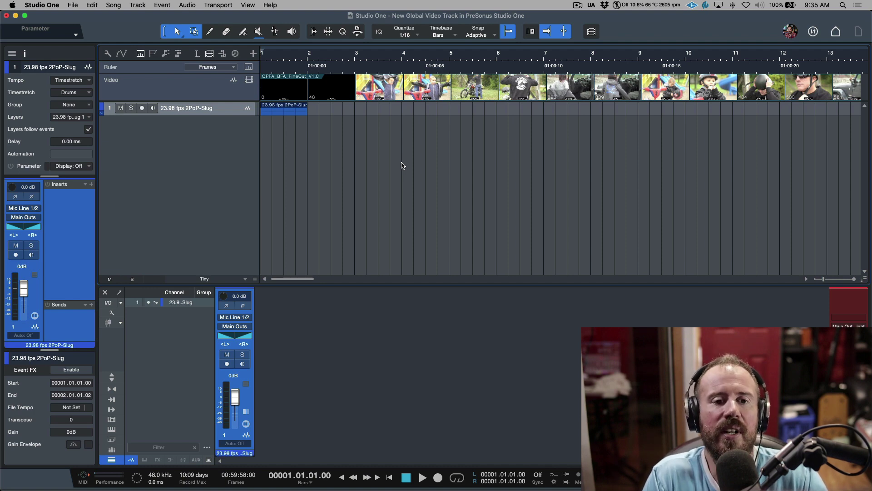
Step: Examine the length of the pop tone at the start of the slug event against the frames ruler
click(284, 117)
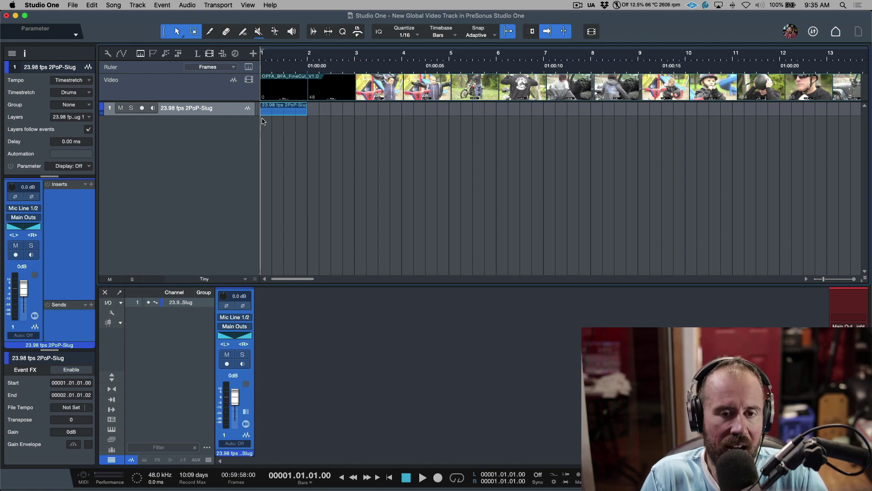
key(z)
key(e)
key(e)
key(e)
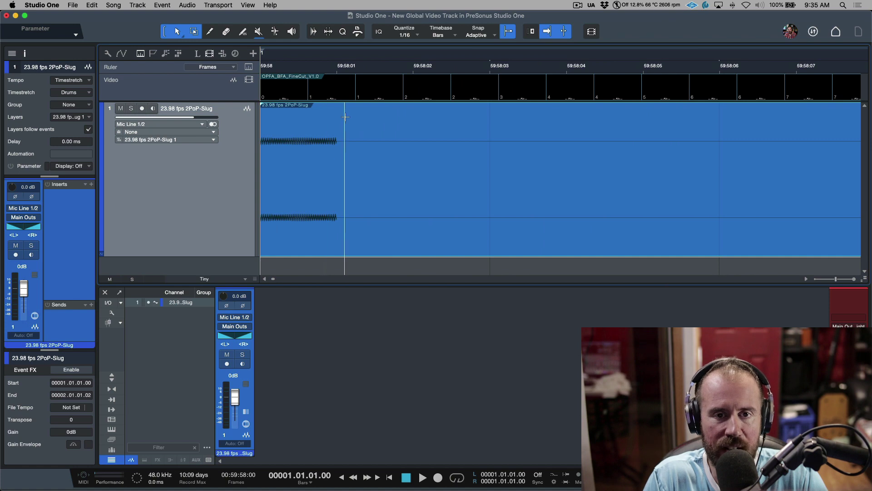
drag(342, 72, 337, 70)
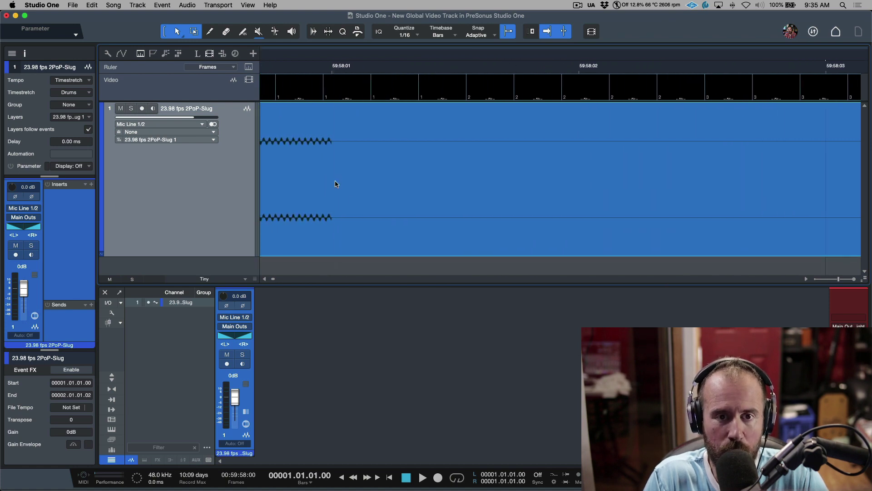
key(e)
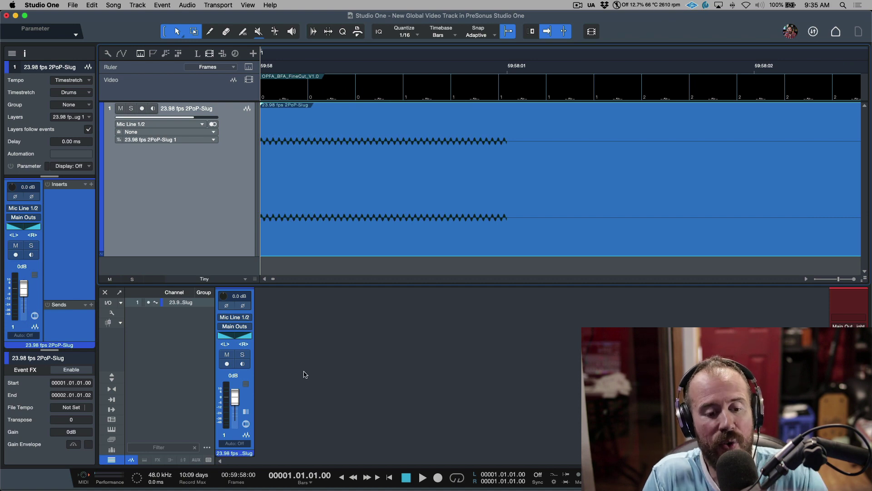
key(w)
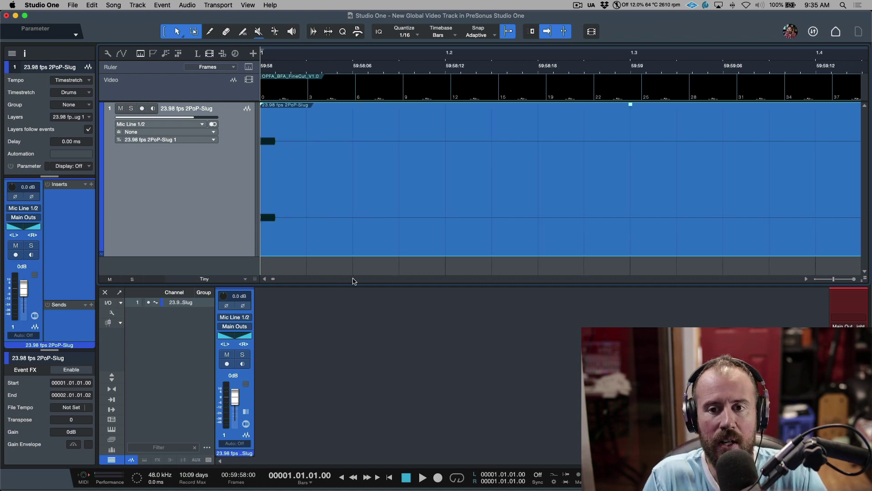
key(w)
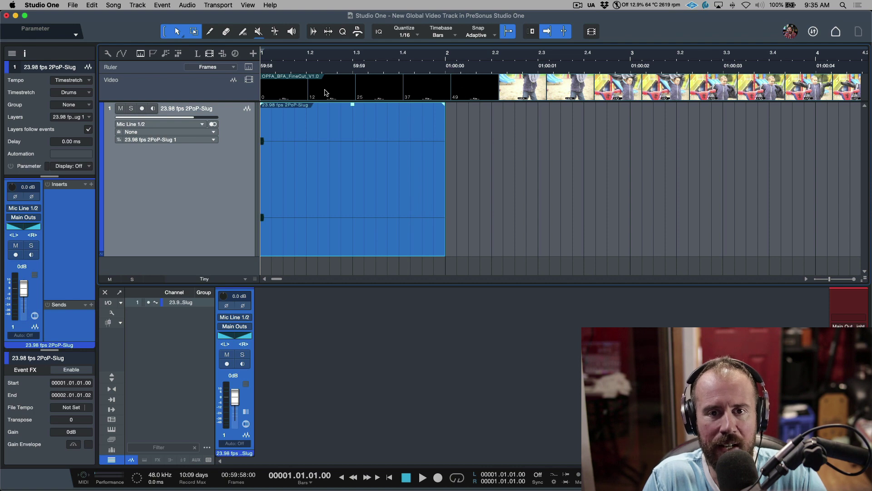
Step: Place the playhead at 01:00:00:00, check the picture there in the video player, and close the player
click(446, 57)
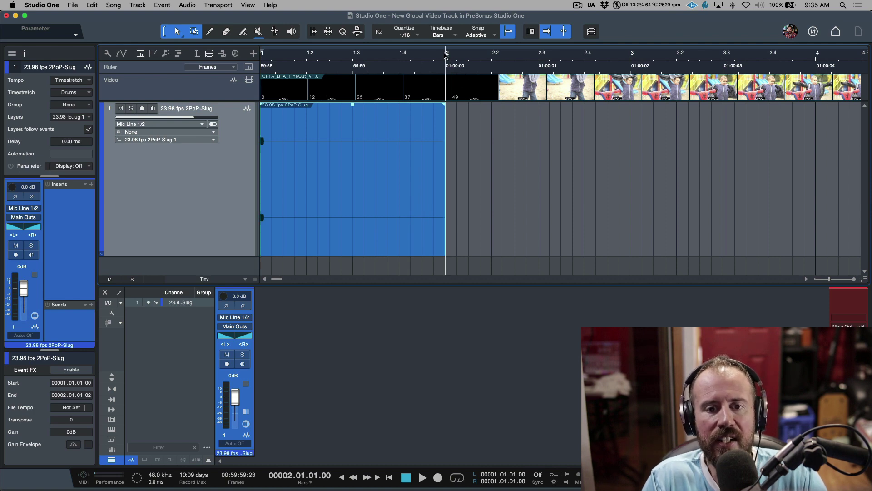
click(249, 80)
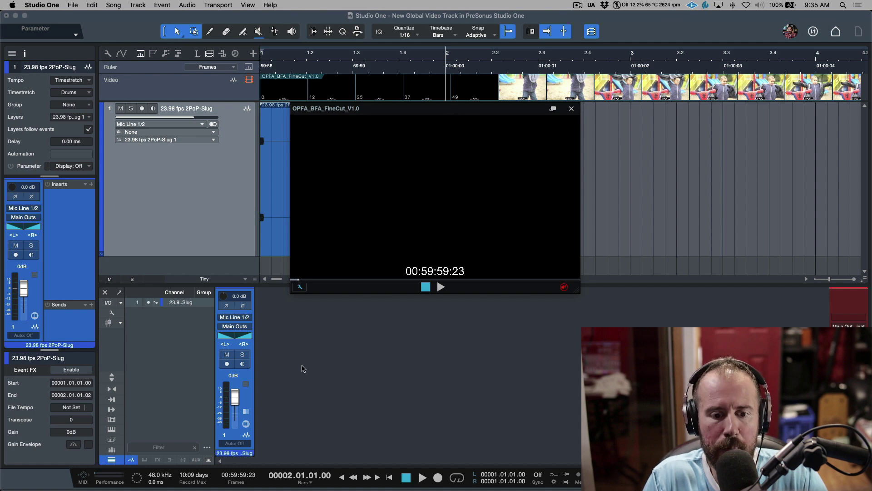
click(252, 476)
scroll(252, 476, up, 1)
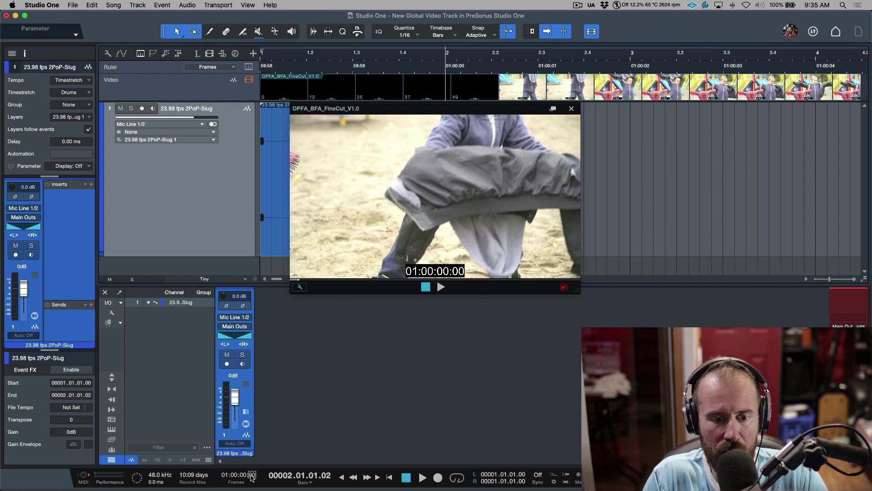
click(572, 109)
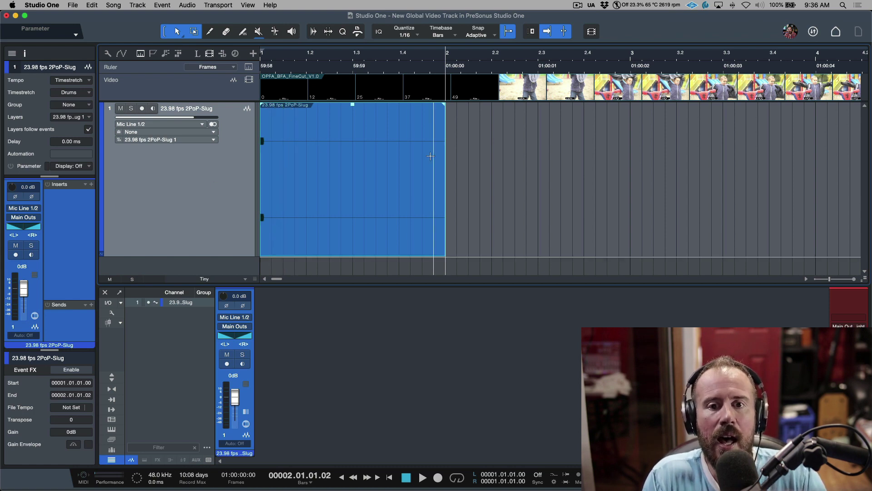
Step: Show the tempo track and set the 23.98 fps 2PoP-Slug track's tempo mode to Don't follow
click(235, 54)
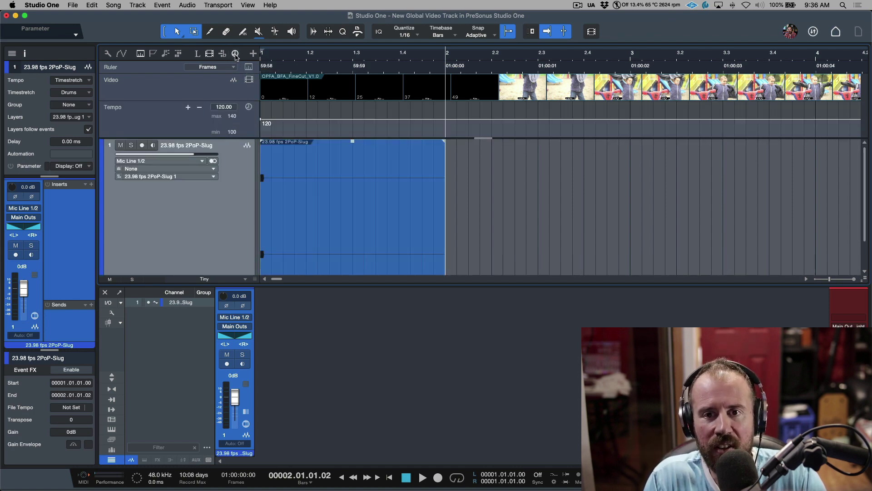
click(371, 254)
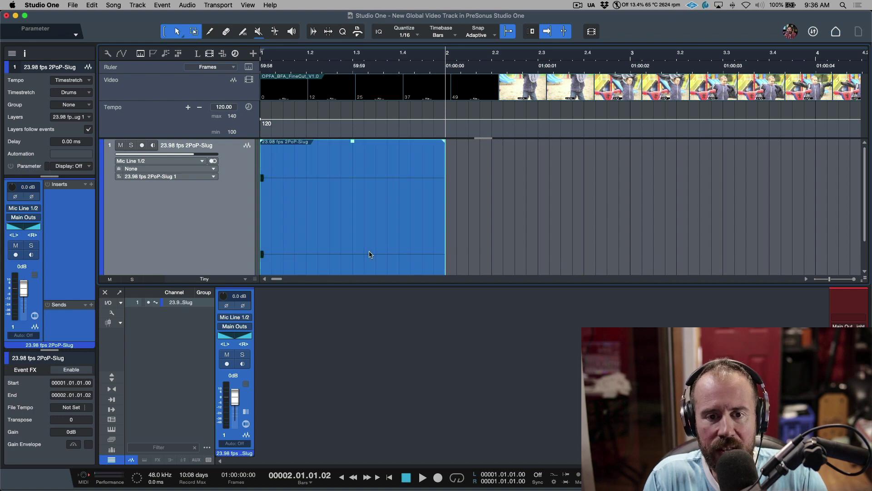
click(88, 82)
click(88, 92)
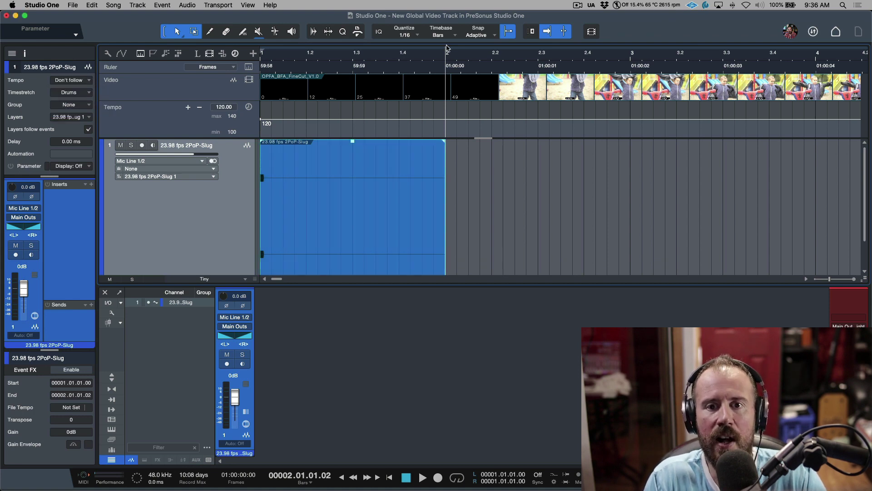
Step: Turn on Snap To Events while viewing the gap between bar 2 and the slug event's end
scroll(448, 60, up, 10)
scroll(445, 61, up, 5)
click(504, 31)
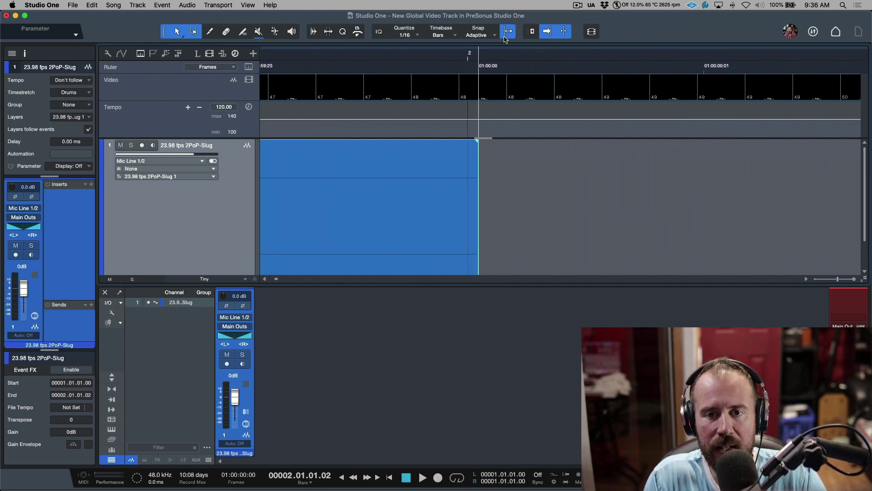
scroll(469, 59, up, 3)
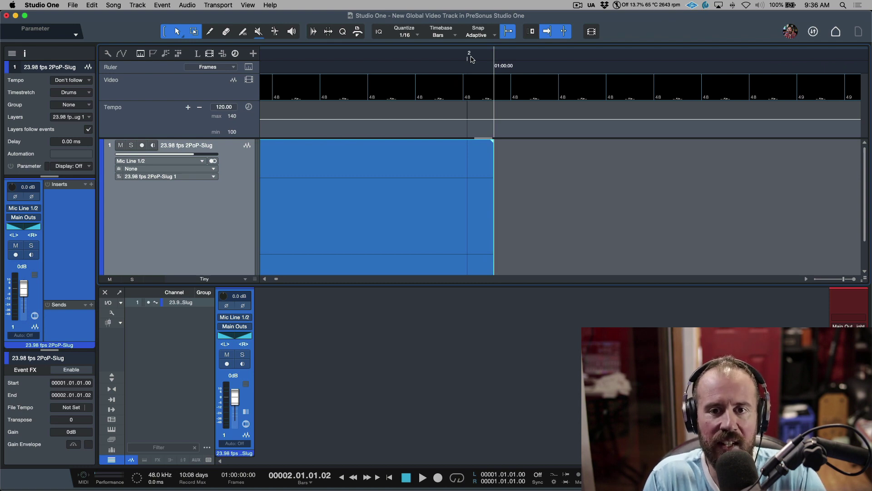
scroll(469, 59, down, 2)
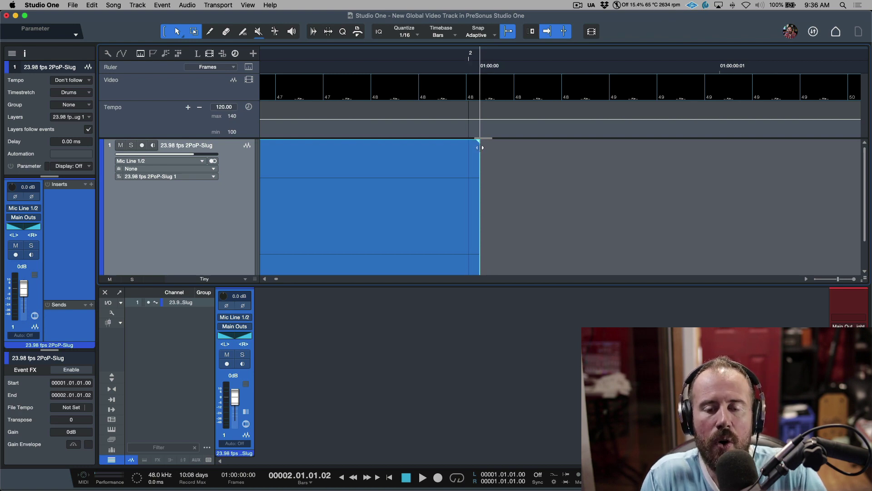
click(495, 37)
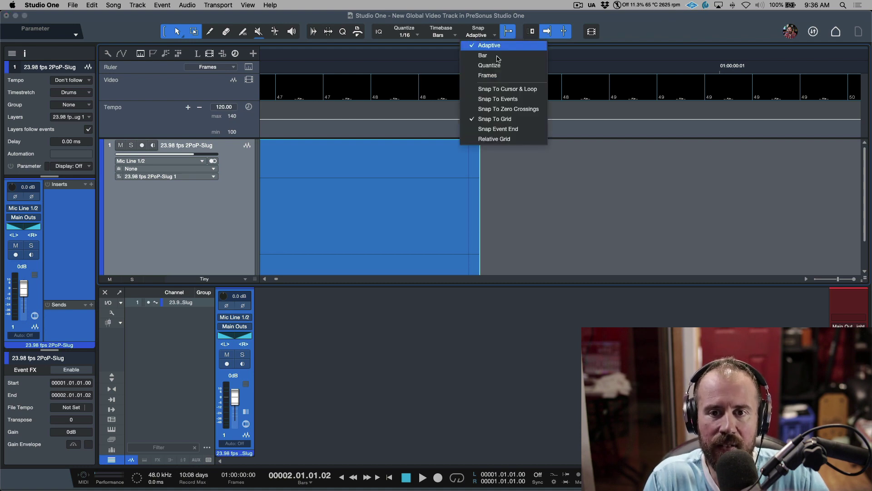
click(506, 101)
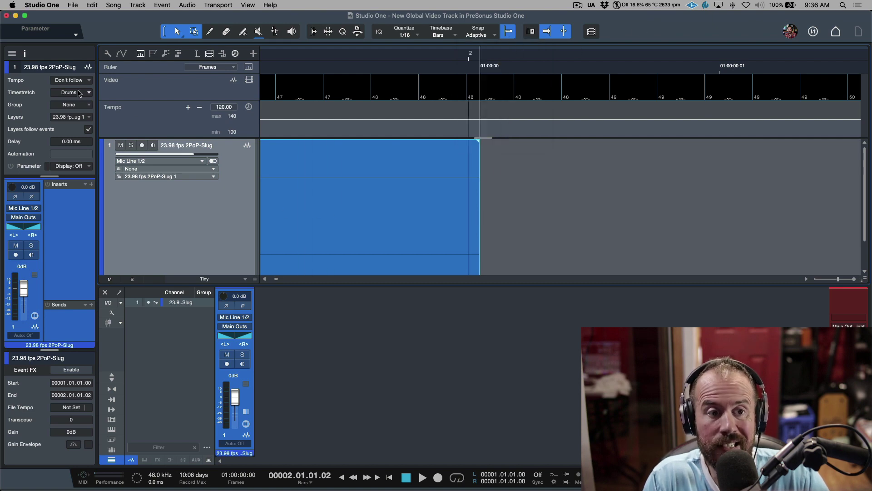
Step: Stretch the tempo so bar 2 falls on the slug event's end at 01:00:00:00, and set the bar offset to the cursor
scroll(468, 56, up, 1)
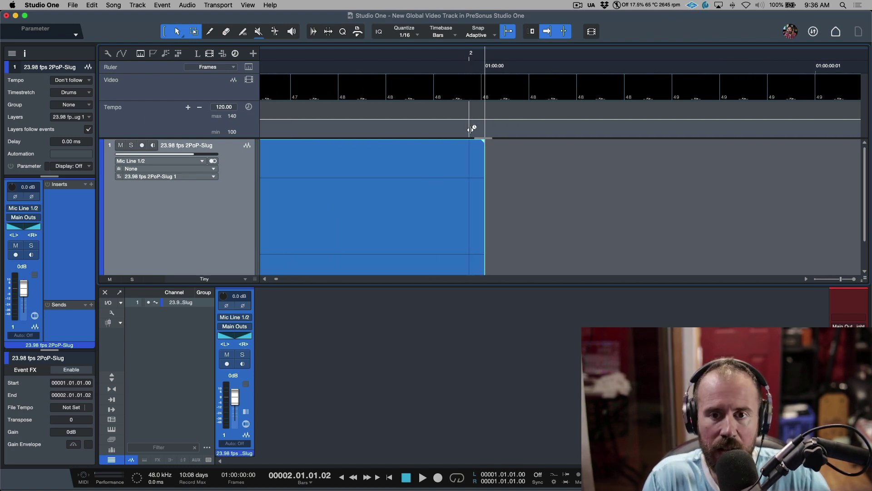
drag(471, 130, 487, 134)
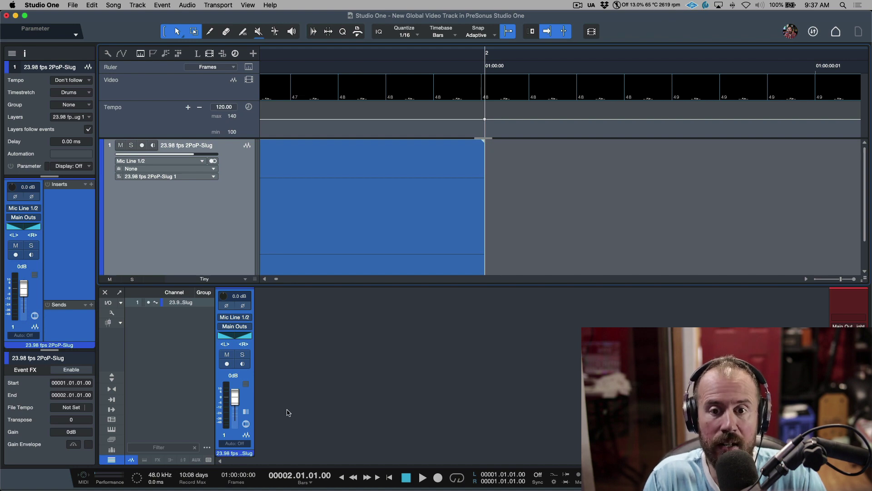
right_click(487, 56)
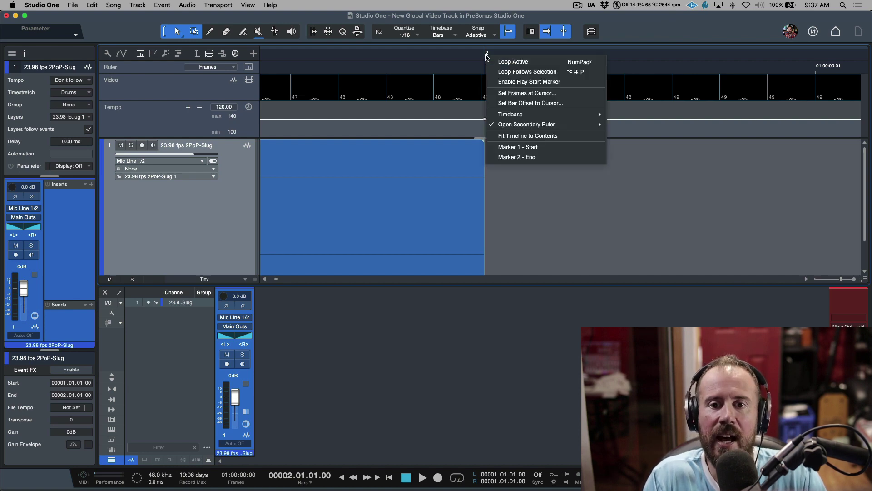
click(502, 103)
key(w)
key(w)
key(w)
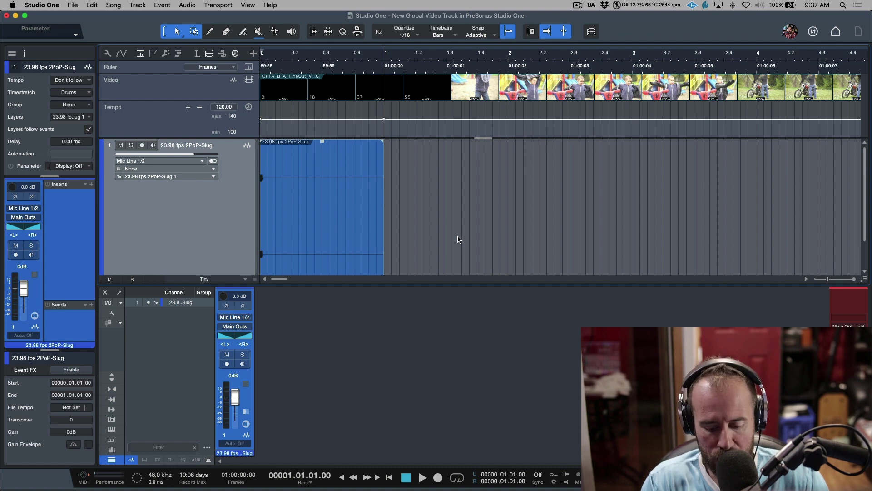
Step: Check the video player's picture and timecode at the song start and at bar 1, and close the player
key(Home)
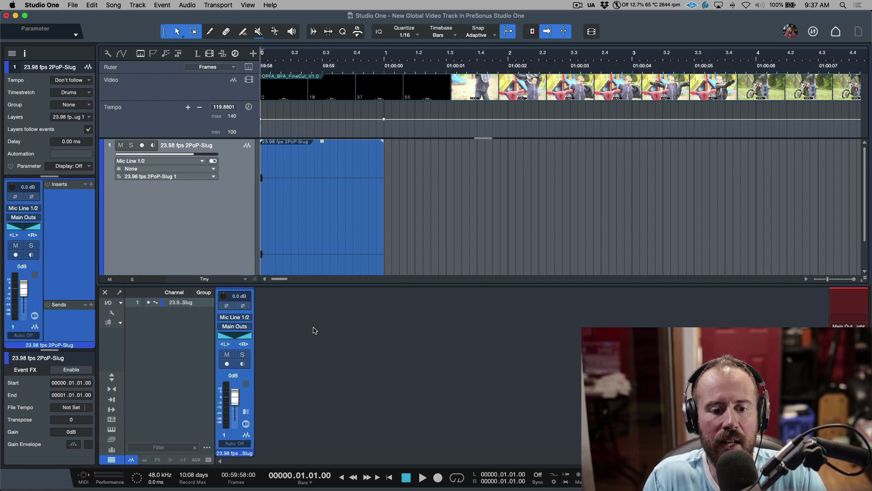
click(249, 80)
drag(479, 110, 594, 244)
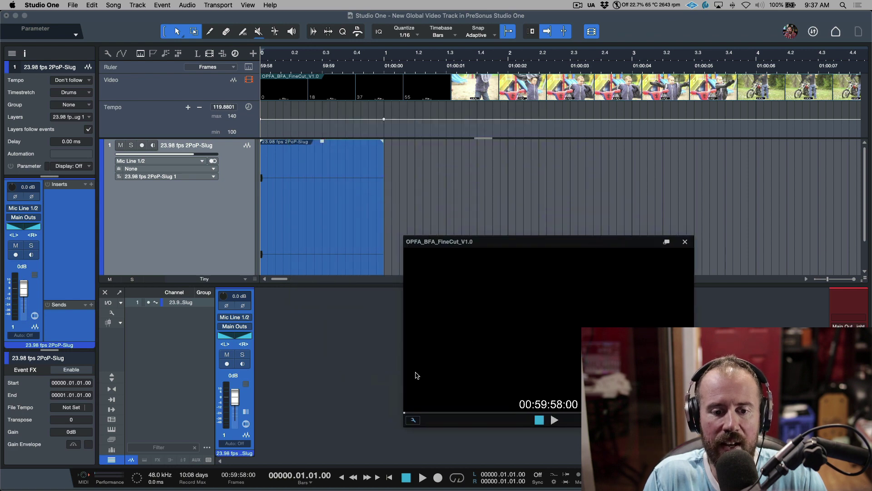
key(comma)
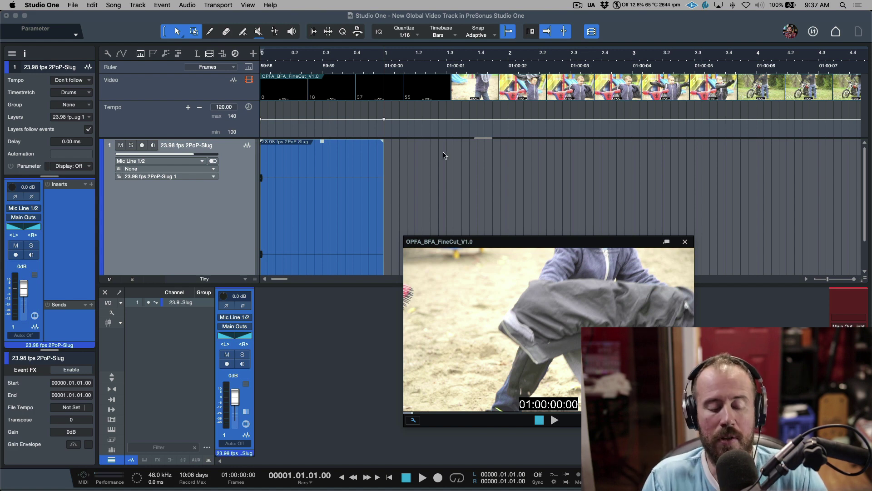
key(w)
key(w)
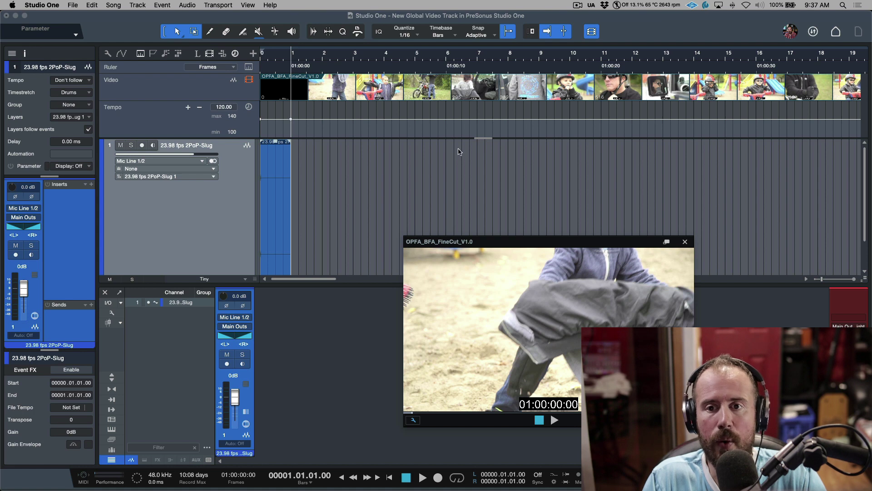
key(w)
key(e)
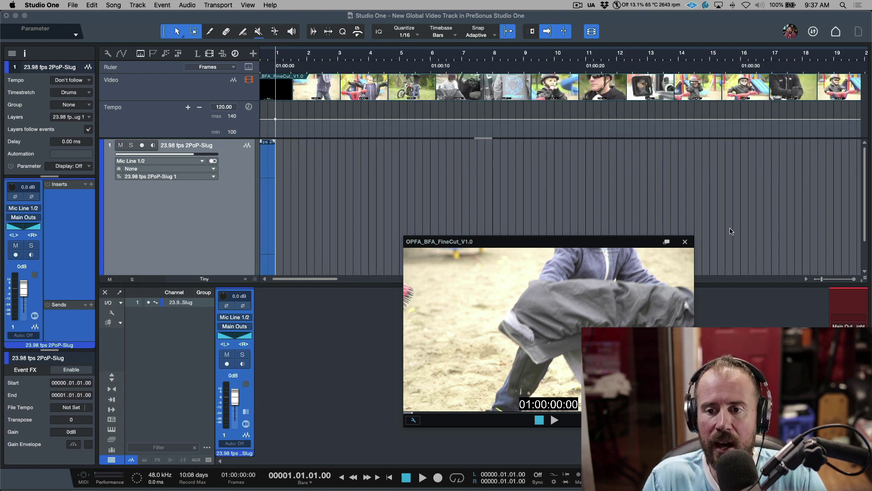
click(685, 241)
Step: Select 10 069 Cmin.audioloop from the MVP Dream audio loops in the sound sets
key(F5)
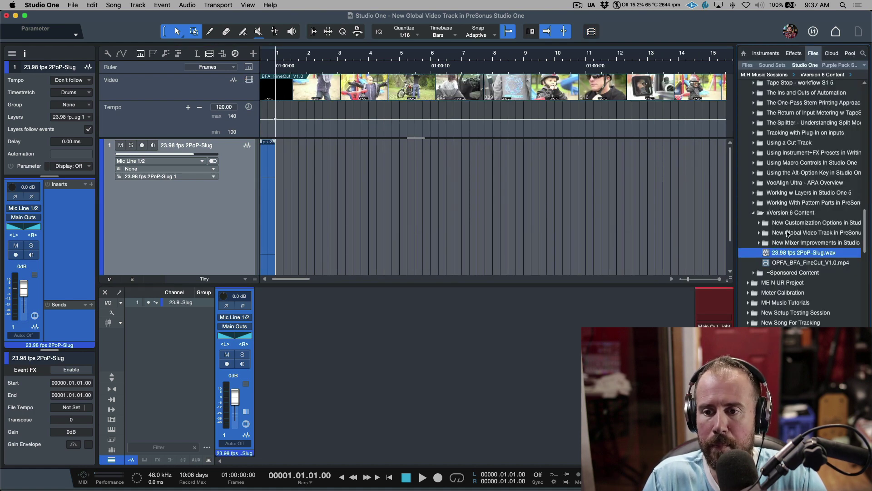
click(773, 65)
scroll(793, 266, down, 3)
scroll(793, 265, down, 5)
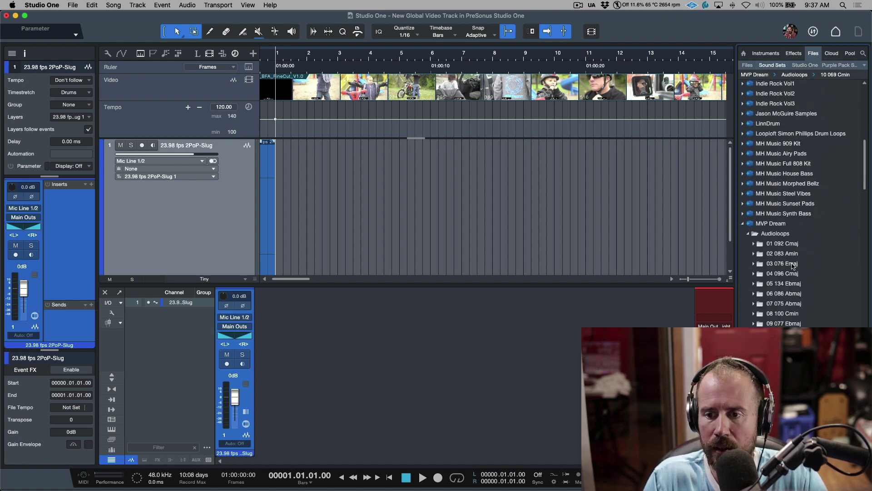
click(801, 309)
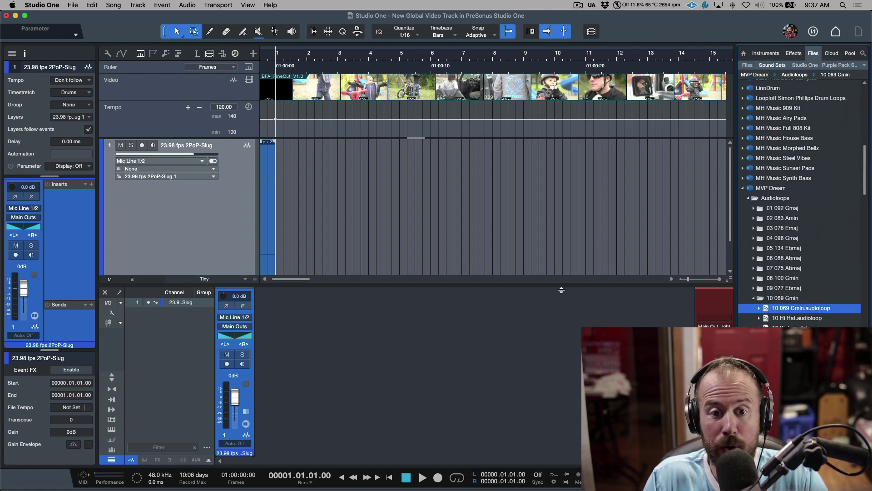
Step: Reduce the arrangement's track height to Small with the view on bar 1
click(179, 222)
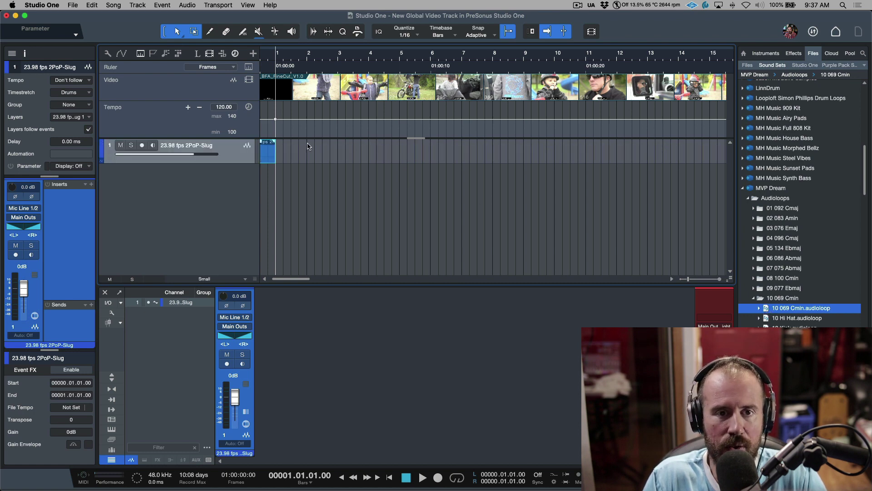
scroll(274, 55, up, 5)
scroll(274, 55, up, 1)
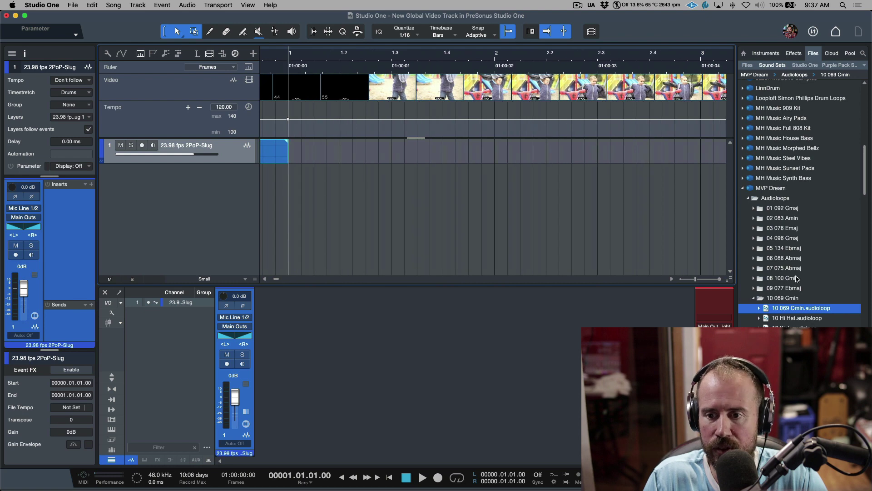
Step: Place the 10 069 Cmin loop on a new track at bar 1 and clear its file tempo
drag(767, 309, 306, 237)
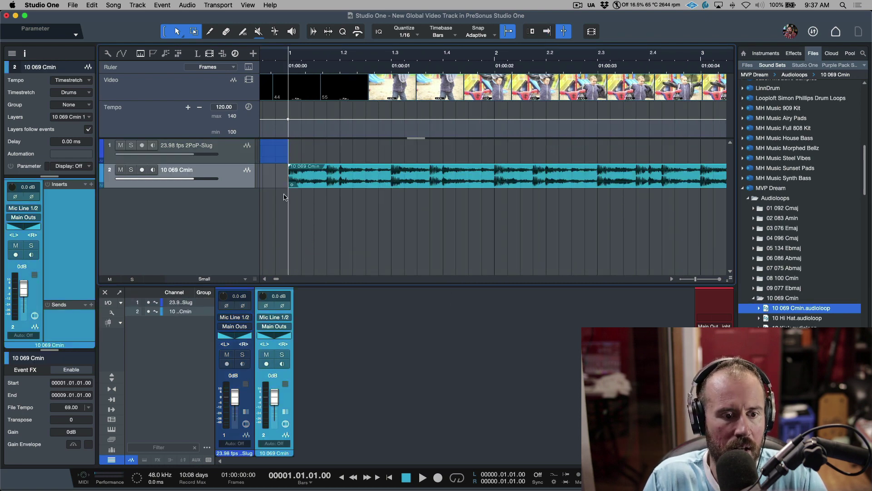
click(88, 408)
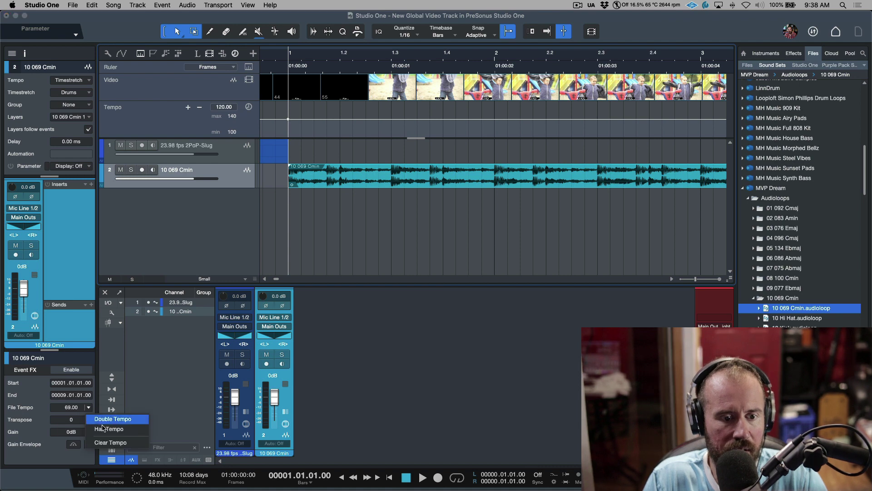
click(109, 443)
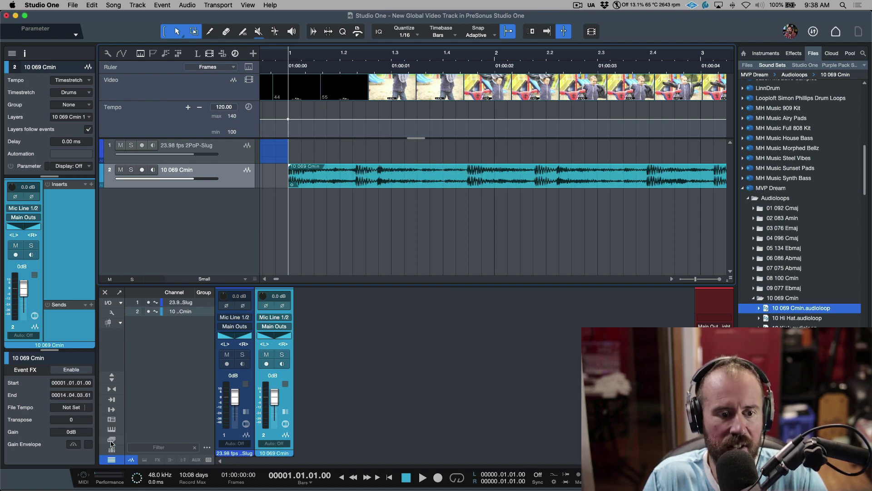
key(w)
key(w)
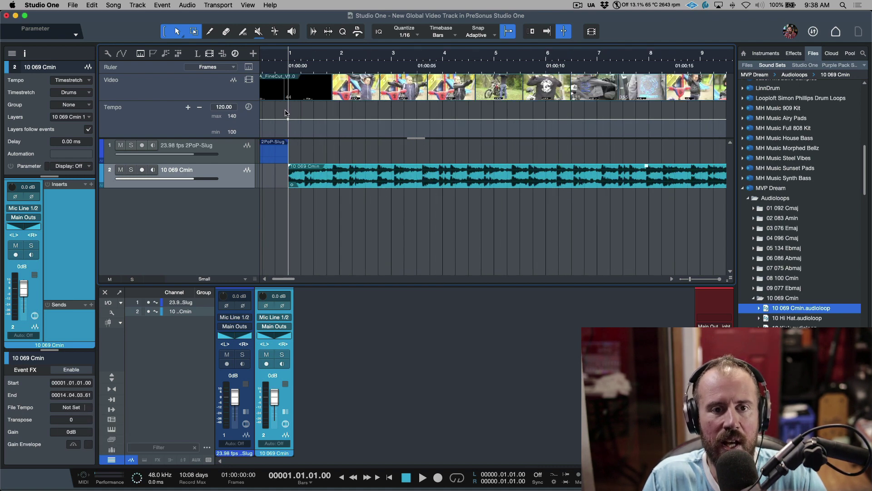
Step: Open the video player and play the song from its start to check the loop against the picture
click(250, 81)
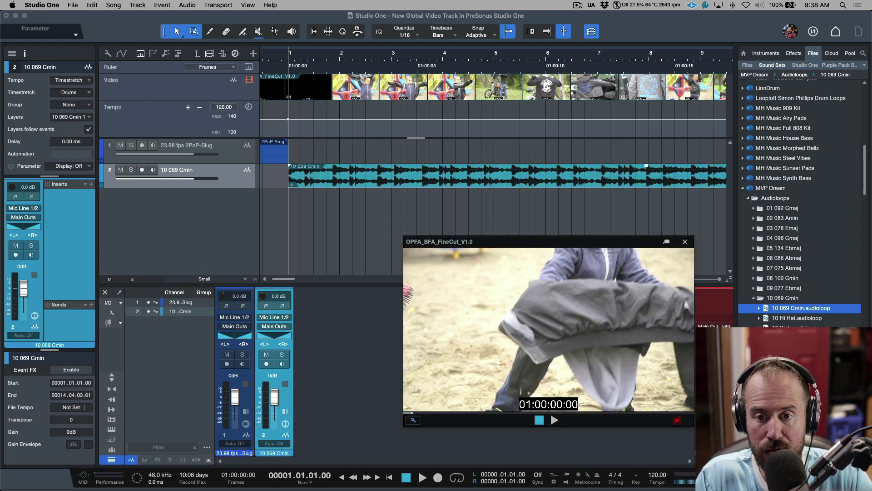
key(F5)
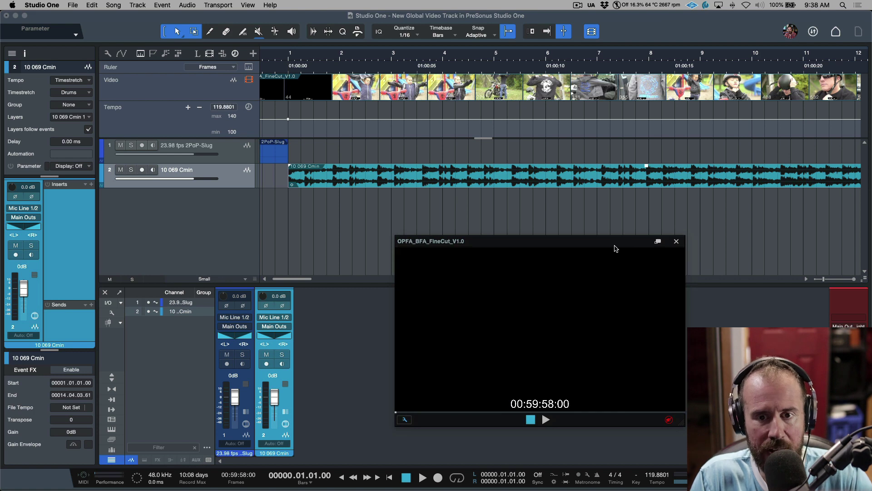
key(f)
key(space)
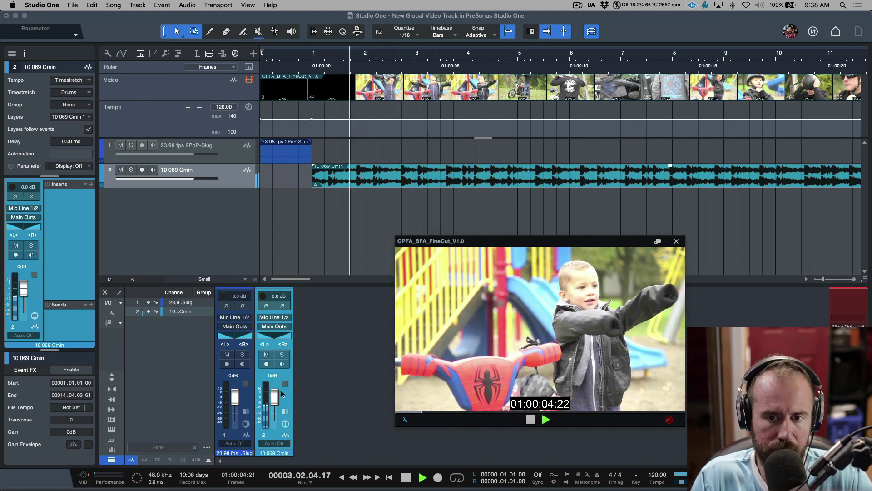
key(w)
key(w)
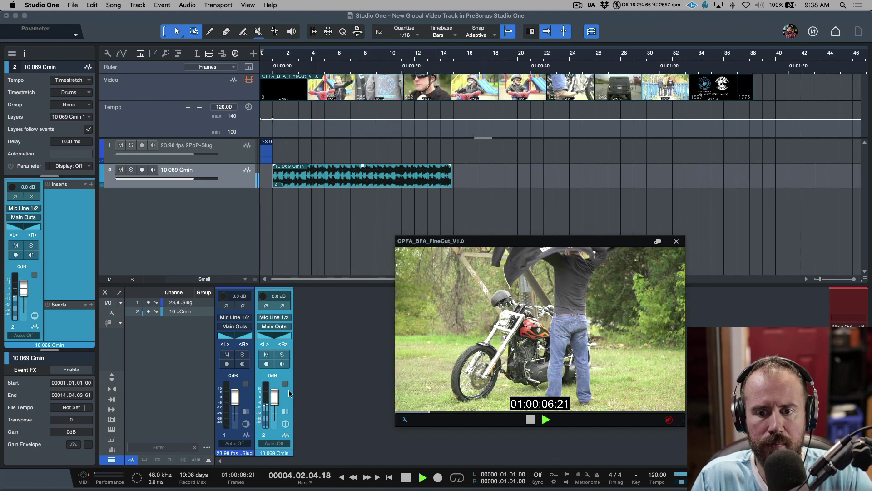
key(space)
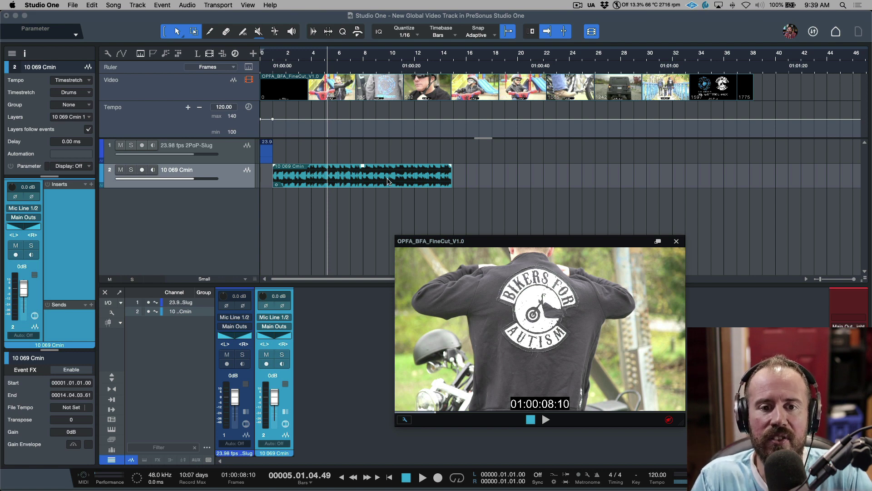
Step: Delete the 10 069 Cmin loop track and the 23.98 fps 2PoP-Slug track
click(234, 179)
key(Delete)
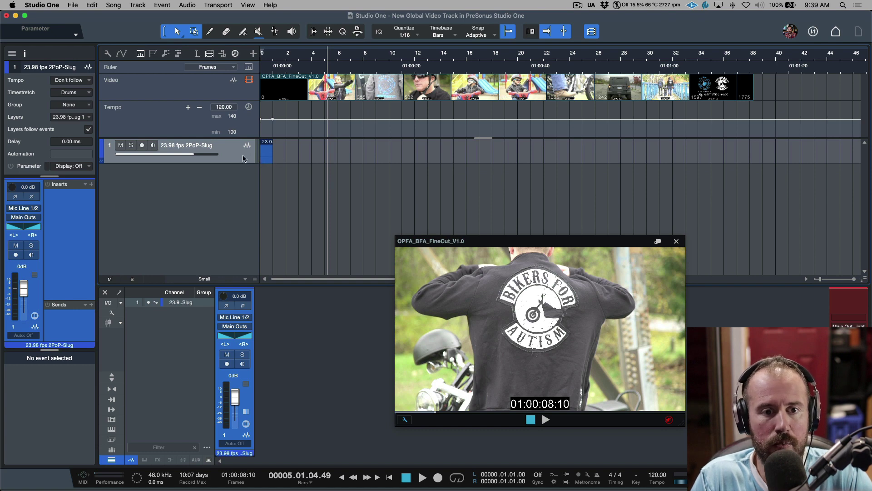
key(Delete)
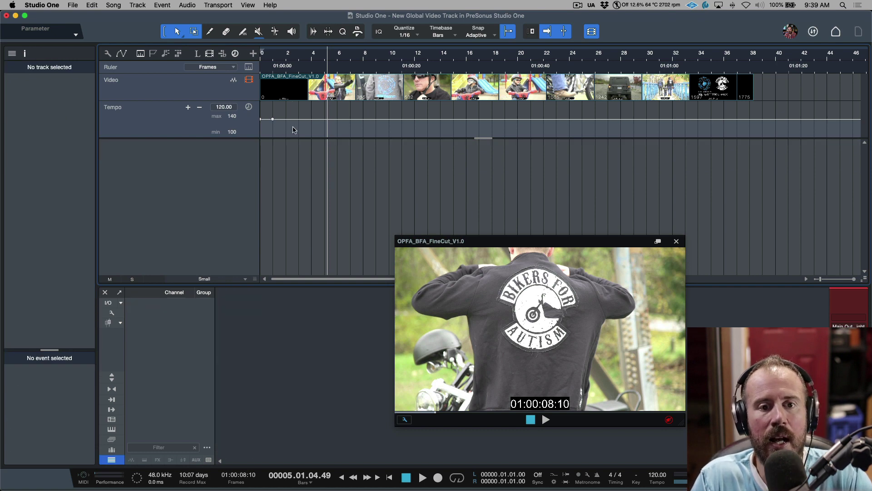
Step: Set the tempo at the song start to 120
key(Home)
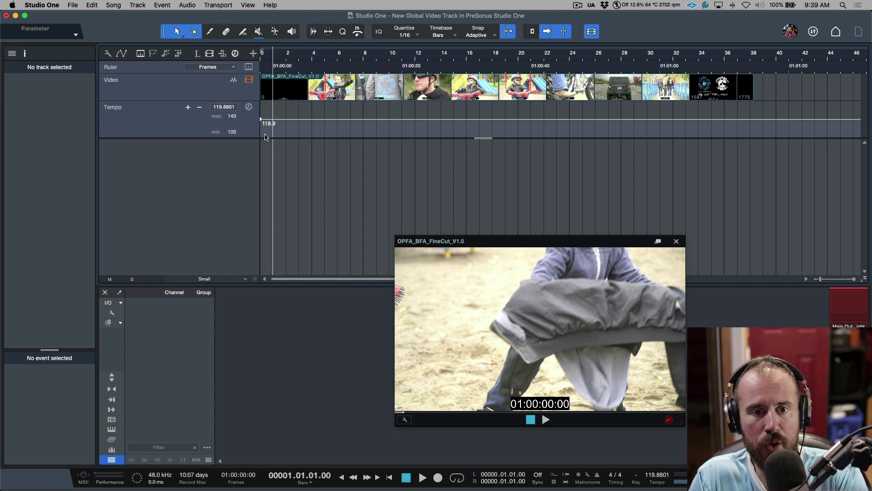
click(293, 135)
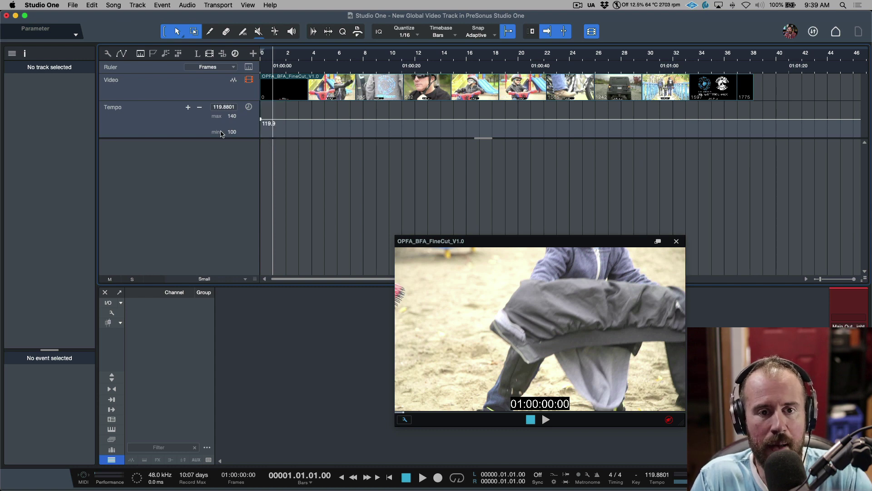
click(227, 107)
text(120)
key(Return)
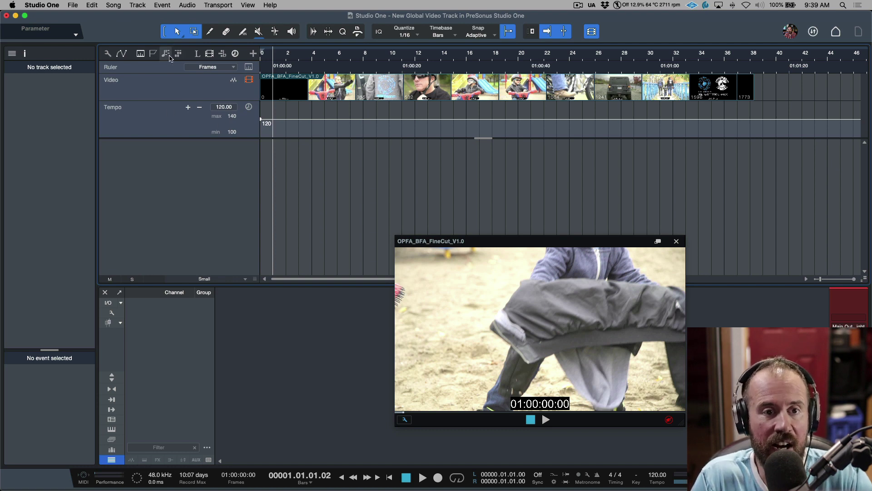
Step: Hide the tempo track and close the video player
click(236, 54)
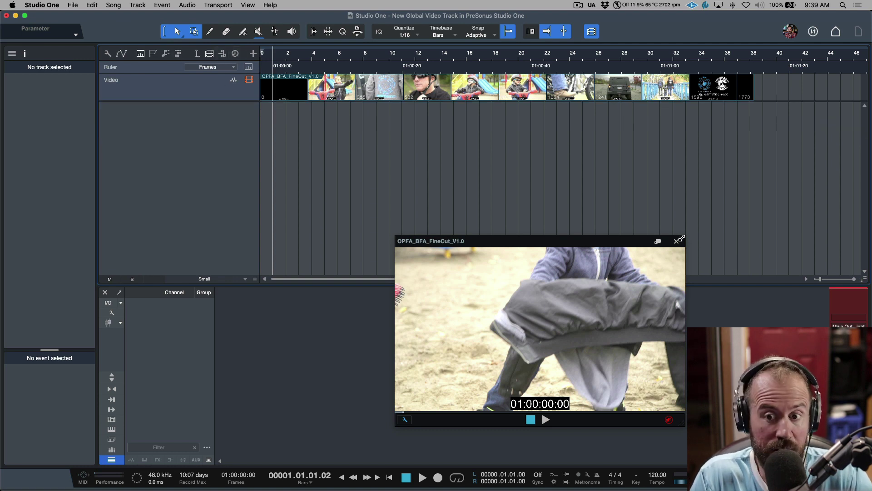
click(677, 241)
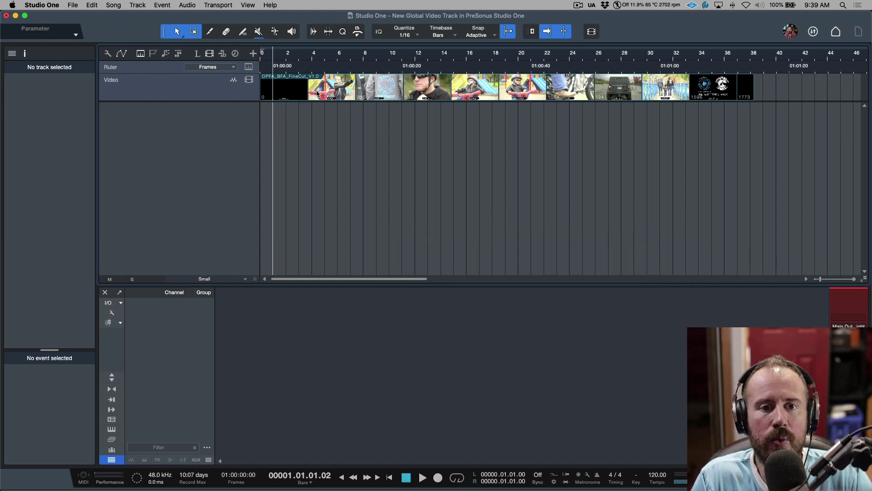
Step: Locate the playback cursor to 01:00:00:00 and split the OPFA_BFA_FineCut_V1.0 video event there
click(228, 91)
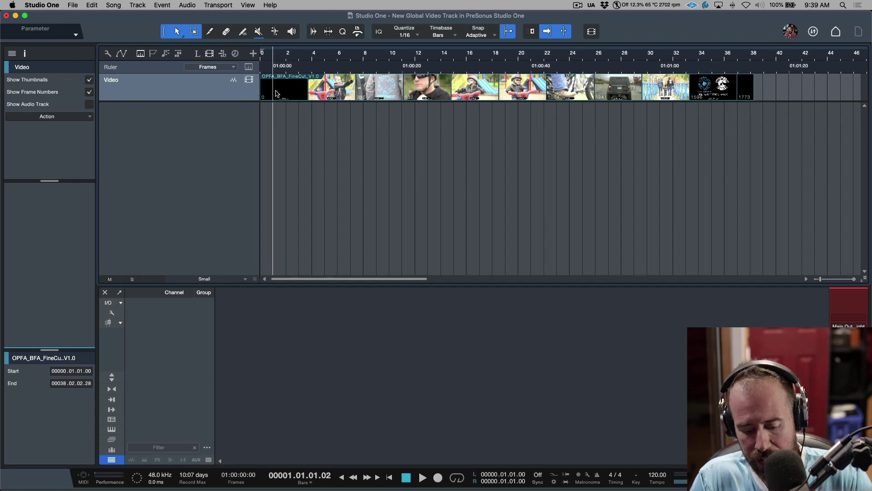
key(Home)
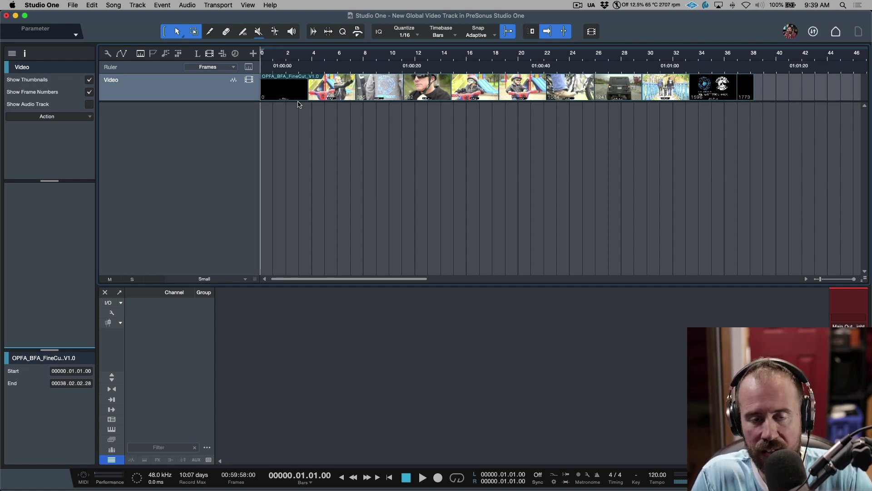
double_click(226, 476)
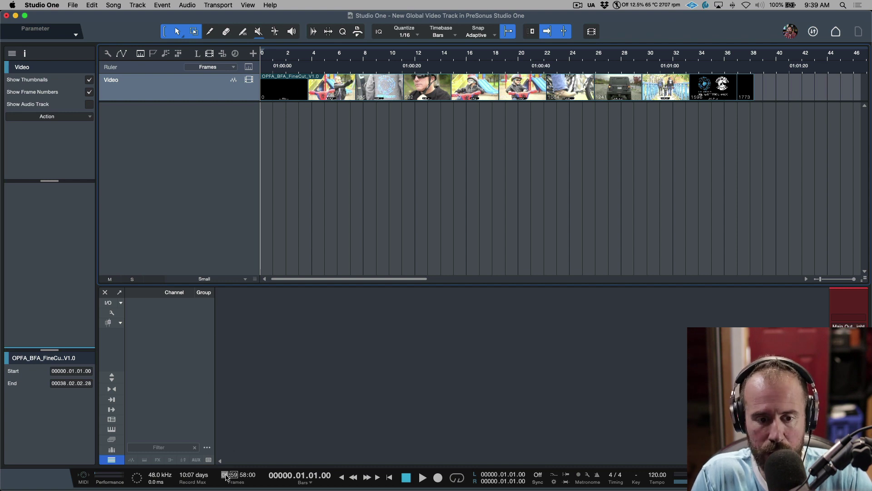
text(000.0)
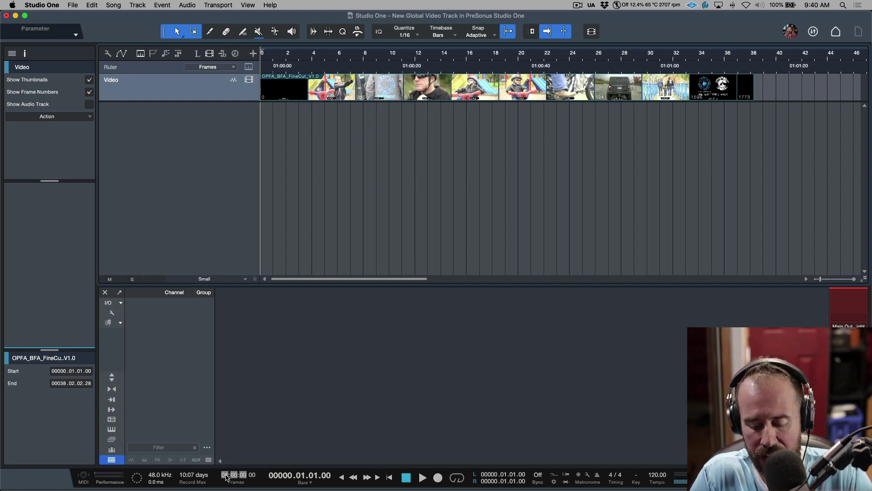
text(1)
key(Return)
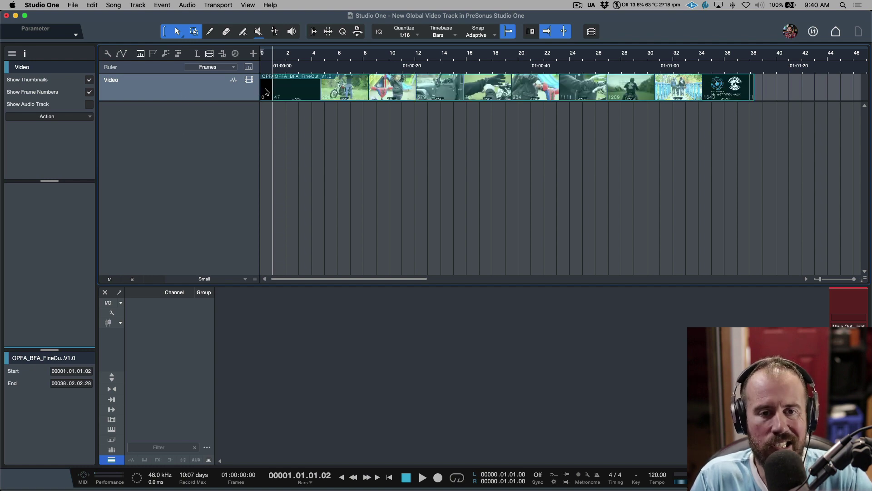
Step: Check the split closely and delete the video section before 01:00:00:00
key(e)
key(e)
key(e)
key(e)
key(e)
key(e)
key(e)
key(e)
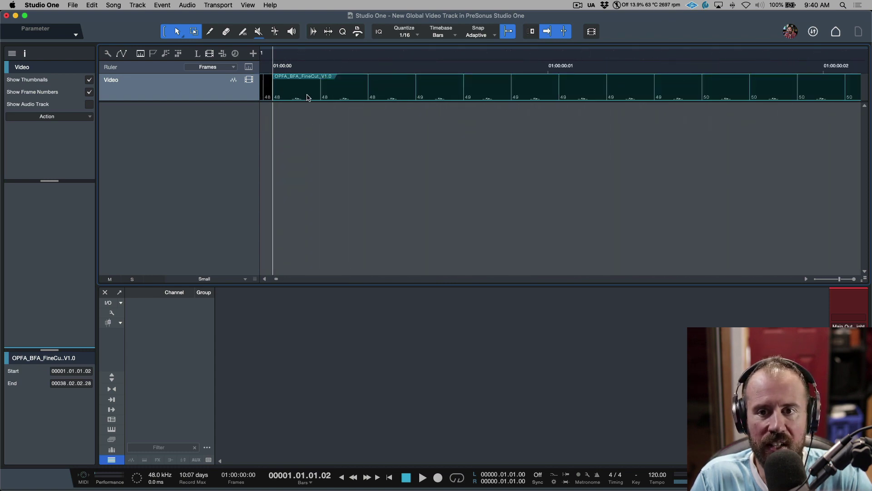
scroll(316, 75, left, 3)
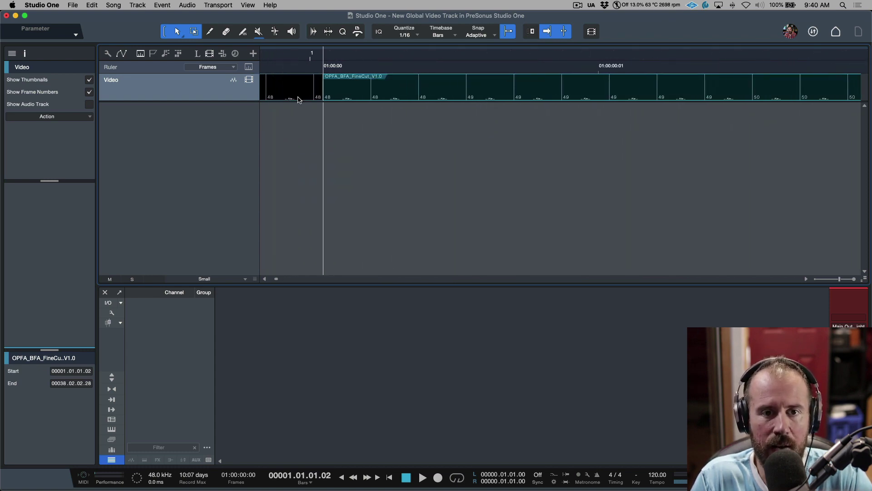
key(w)
click(294, 95)
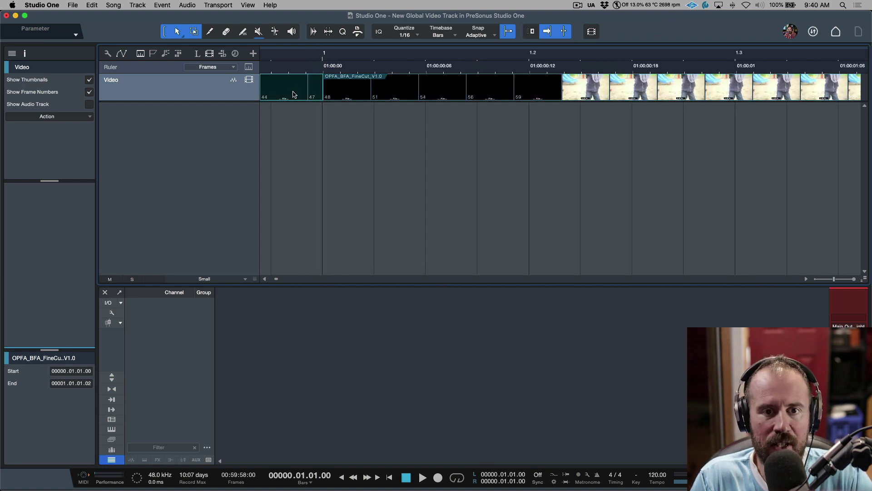
key(Delete)
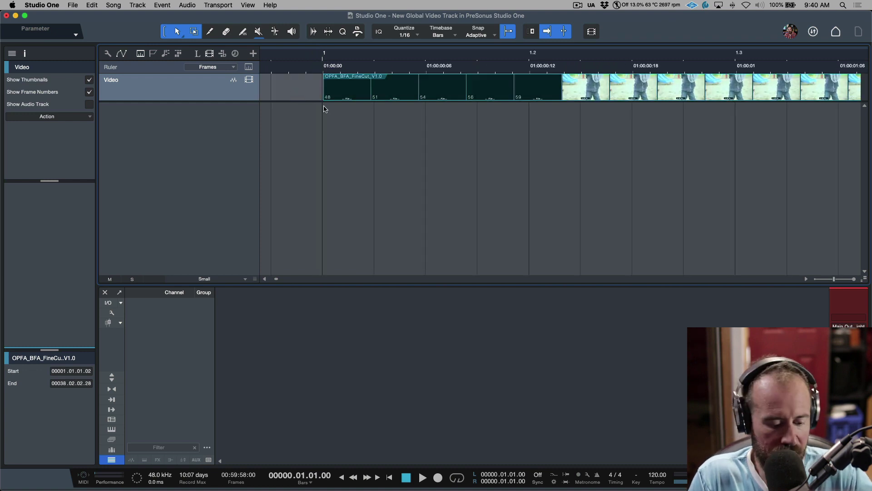
Step: Move the remaining video event to the very start of the song
key(w)
key(w)
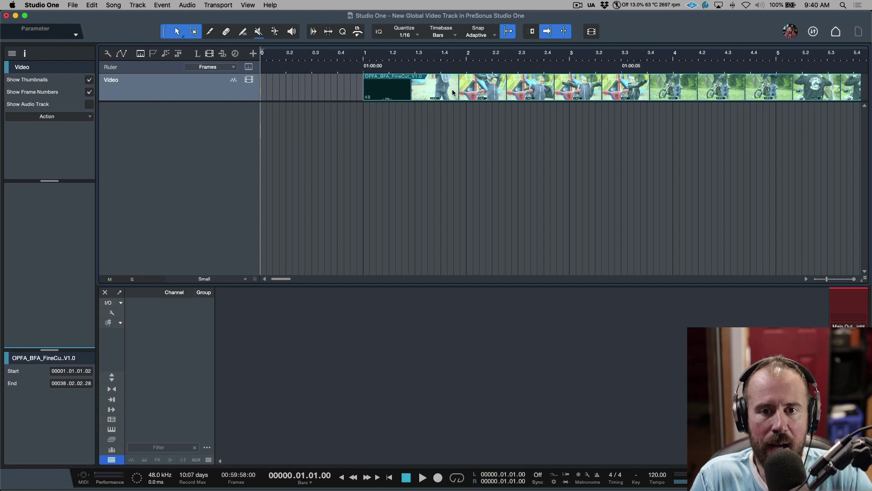
drag(469, 95, 347, 93)
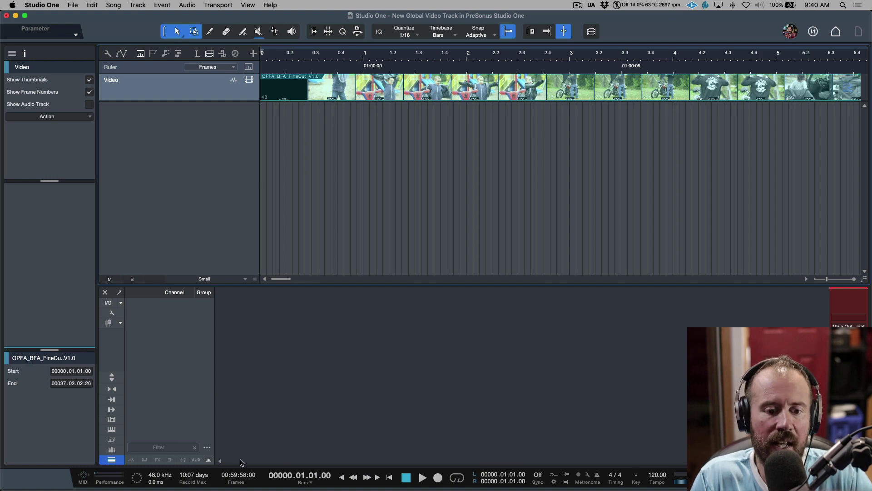
Step: Set the frames at the cursor to 00:00:00:00 and set the bar offset to the cursor at the song start
right_click(267, 59)
click(281, 96)
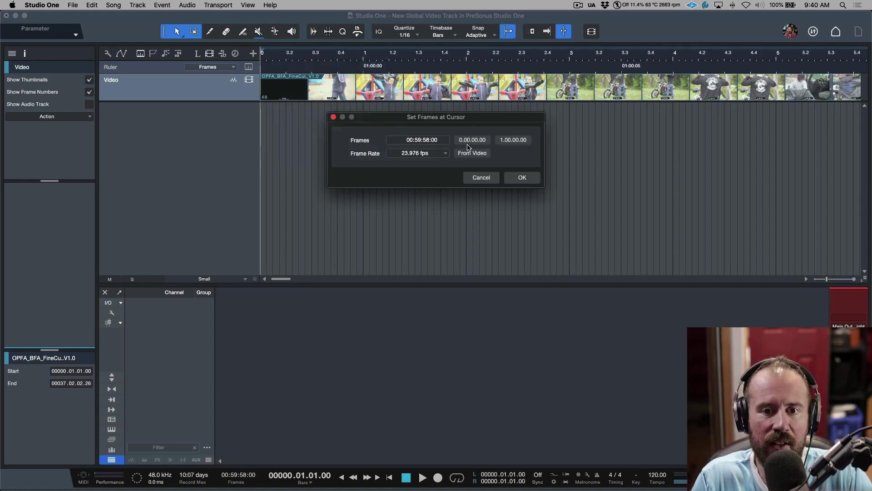
click(411, 141)
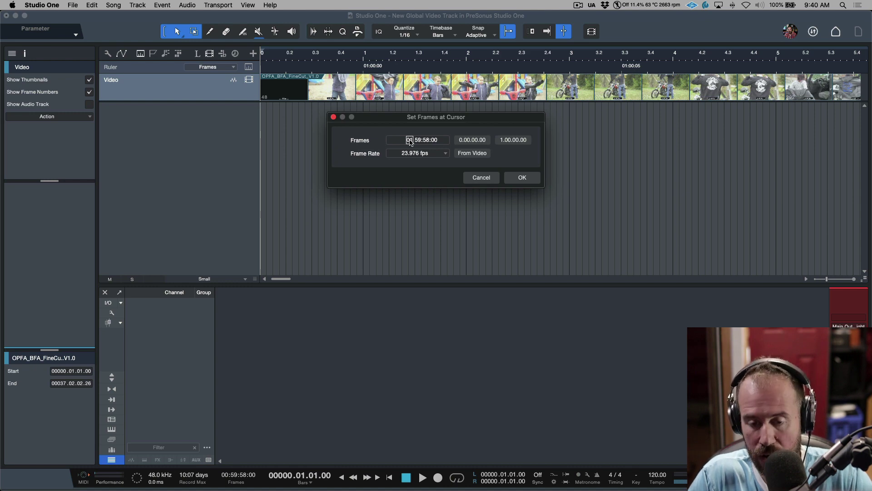
key(Tab)
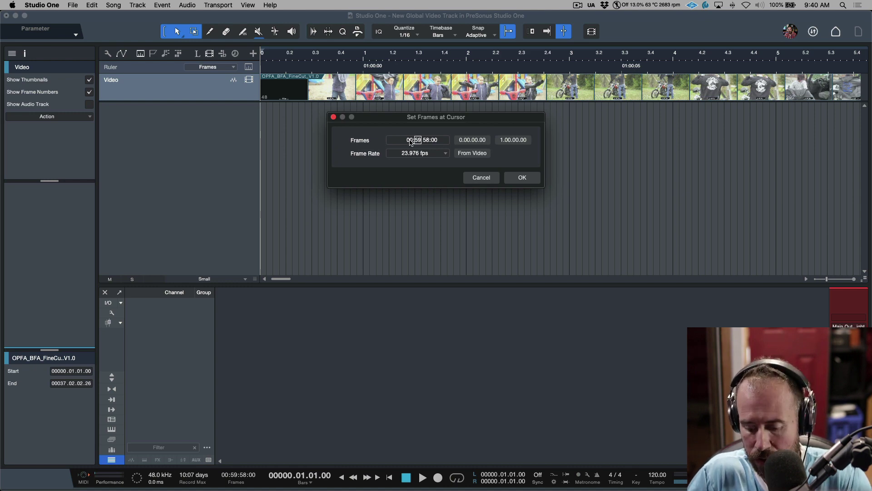
text(00)
key(Tab)
text(00)
click(520, 178)
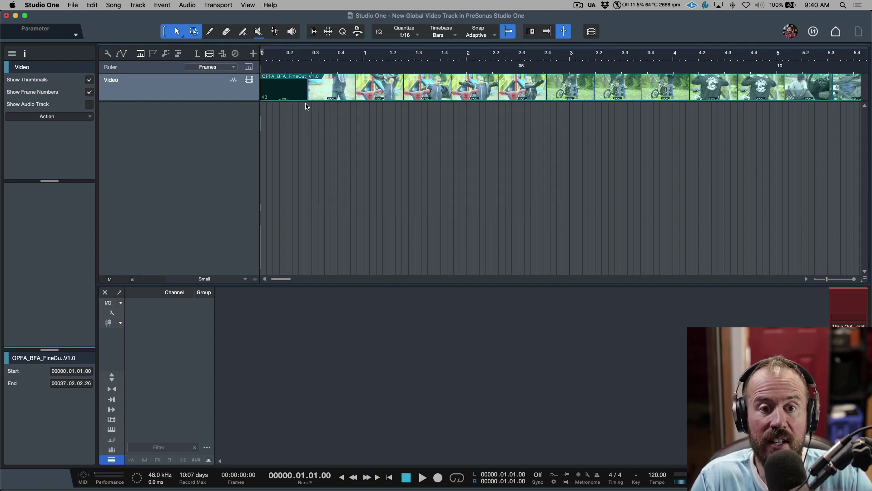
right_click(267, 56)
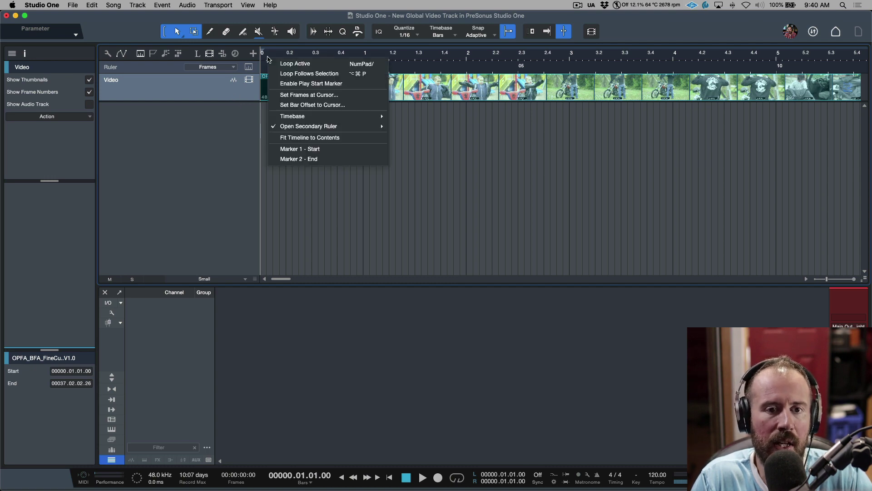
click(291, 105)
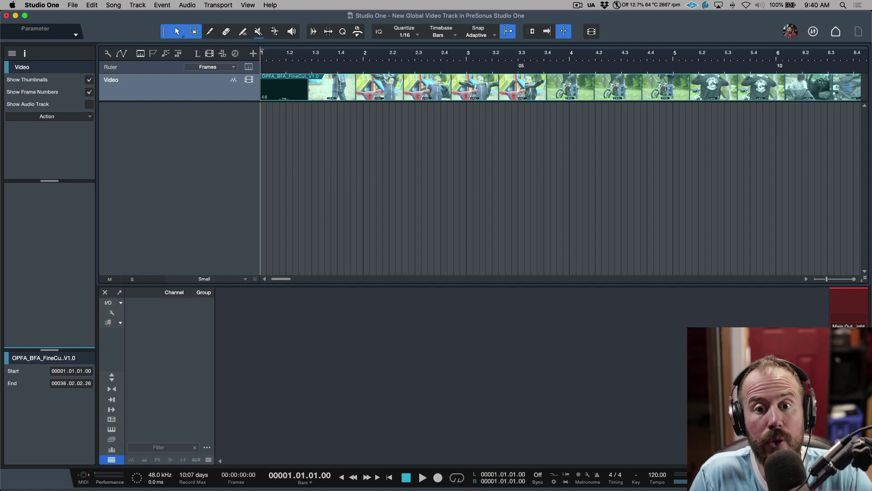
Step: Move the video event away from the start, extend its beginning back to frame 0, and return it to bar 1
key(w)
key(w)
key(w)
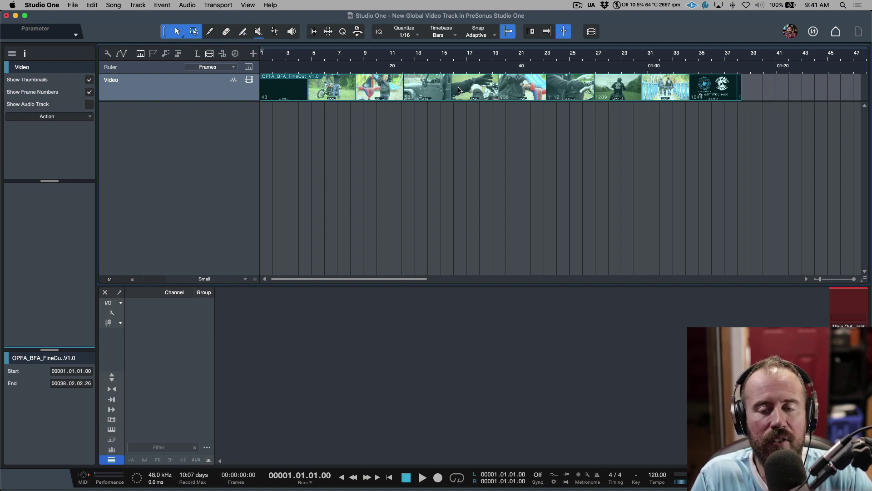
drag(450, 89, 578, 91)
drag(382, 88, 266, 91)
drag(470, 95, 359, 94)
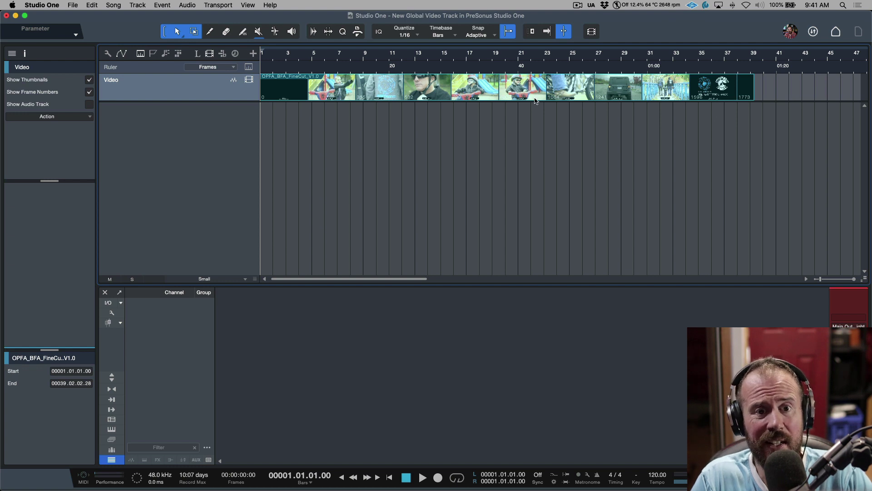
Step: Open the video player over the arrangement and examine its window size options without changing the size
click(249, 80)
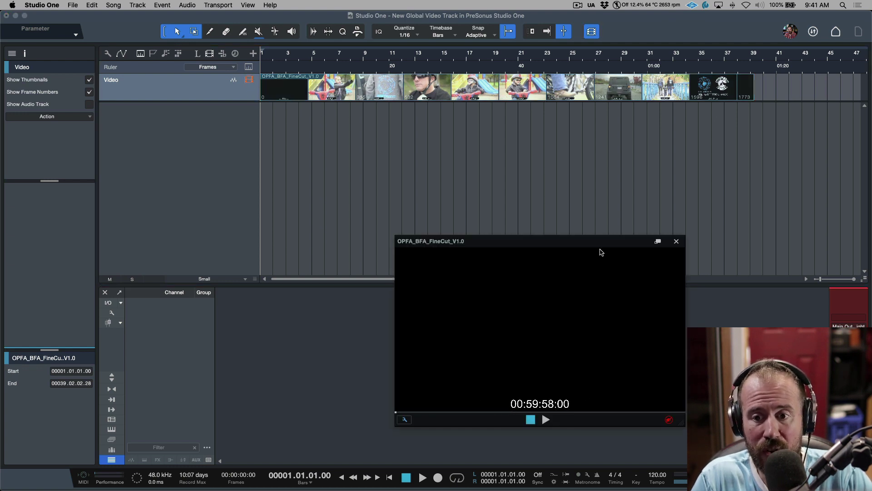
drag(604, 241, 502, 188)
click(303, 367)
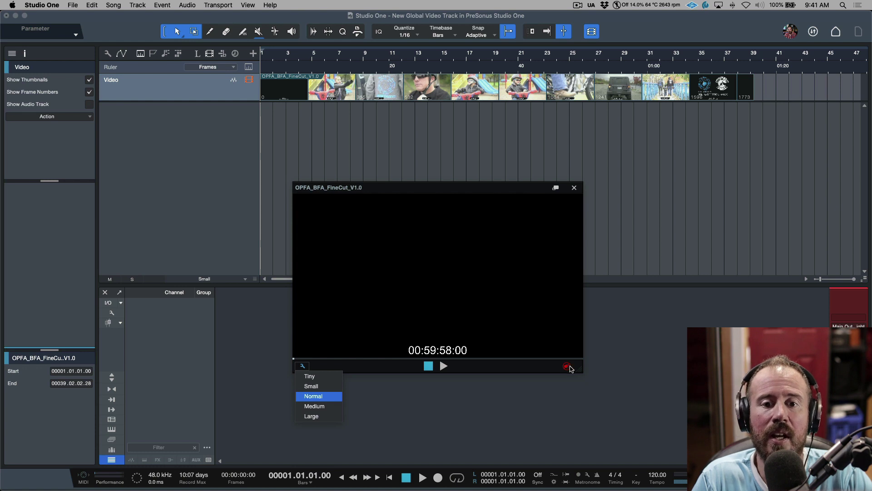
click(512, 190)
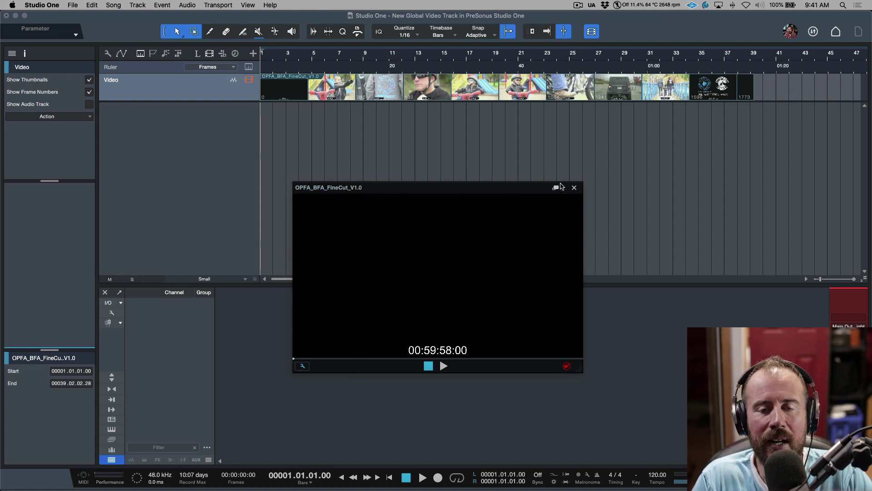